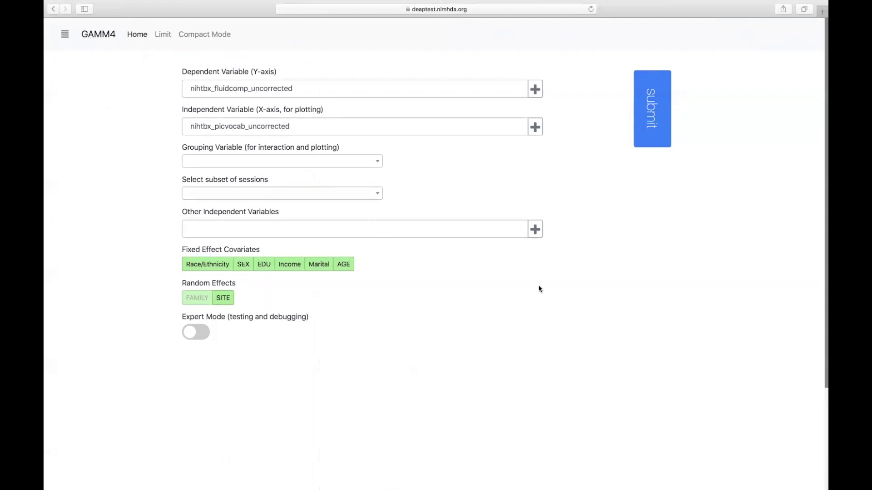
# Run the GAMM4 model of nihtbx_fluidcomp_uncorrected on nihtbx_picvocab_uncorrected and review both variables' histograms under Data Display and Summaries.
pyautogui.click(654, 117)
pyautogui.scroll(-3, 729, 302)
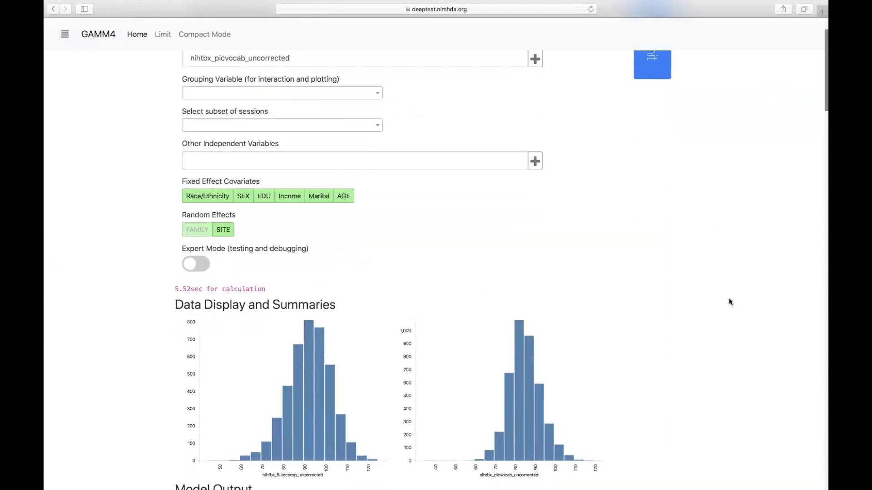
pyautogui.scroll(2, 729, 300)
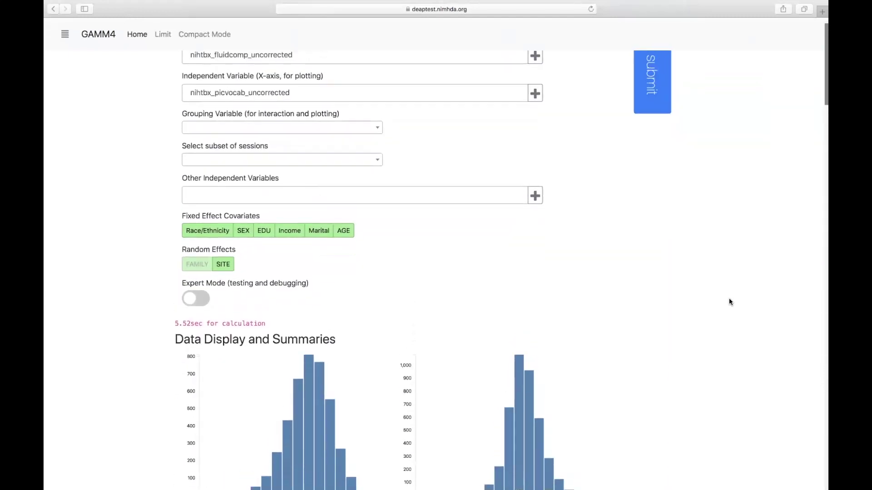
pyautogui.scroll(-4, 729, 301)
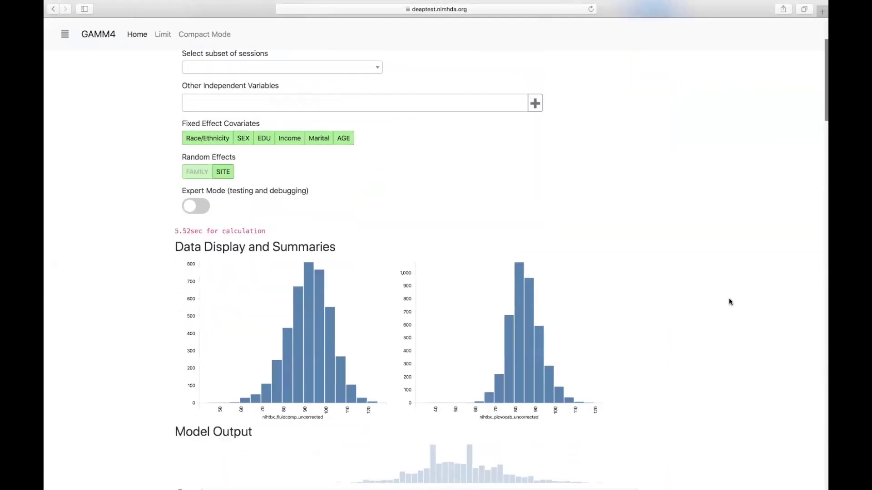
pyautogui.scroll(-1, 730, 302)
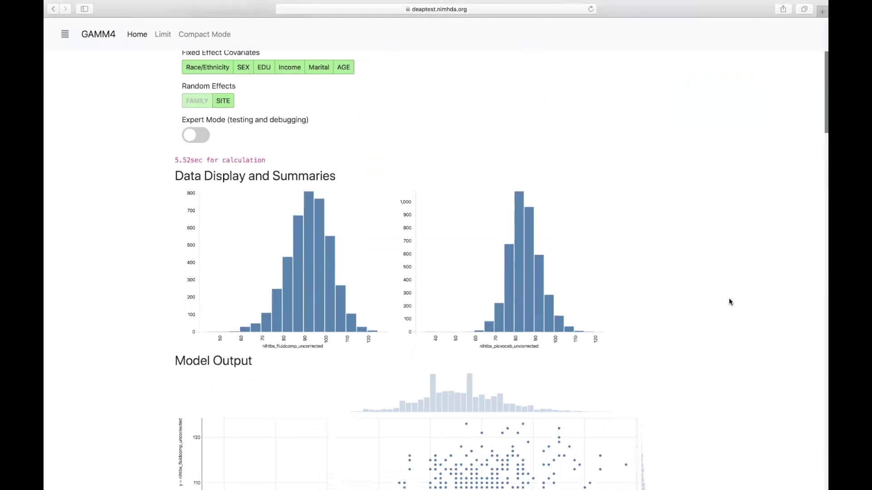
pyautogui.scroll(-1, 729, 301)
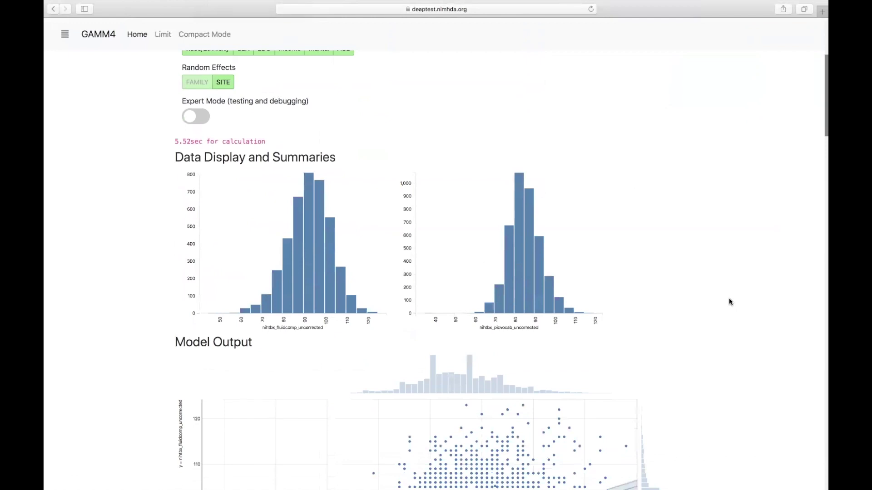
pyautogui.scroll(-1, 730, 301)
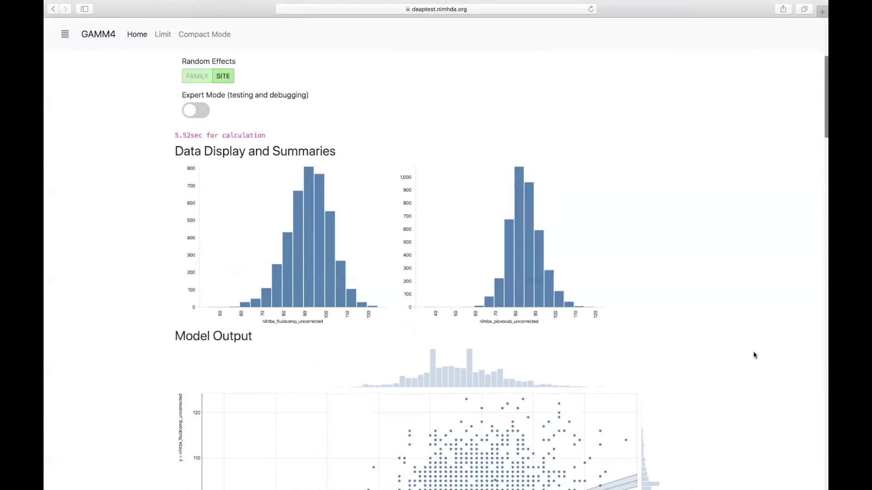
# Examine the Model Output scatter plot with its fitted line and inspect the participant details of outlying data points.
pyautogui.scroll(-8, 754, 355)
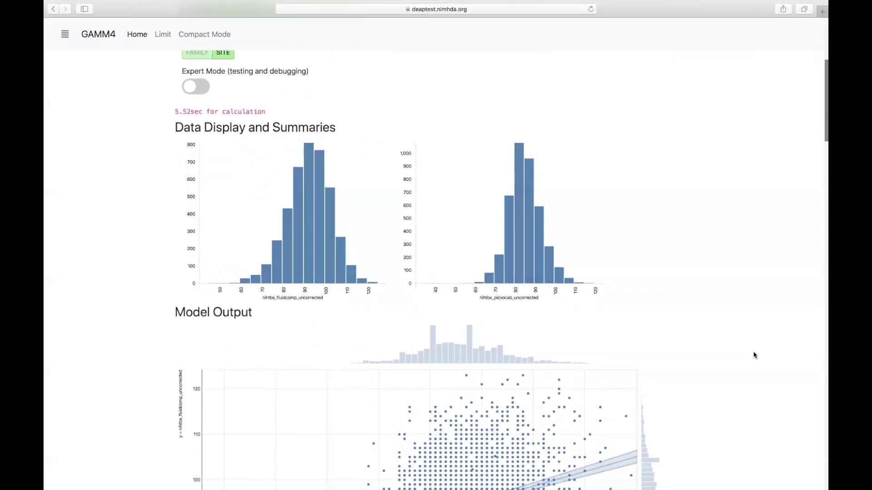
pyautogui.scroll(-4, 754, 355)
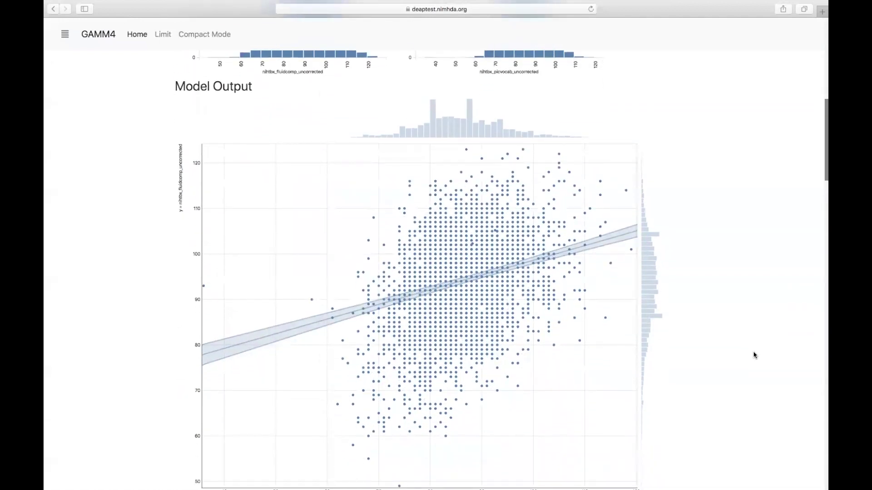
pyautogui.scroll(-1, 754, 355)
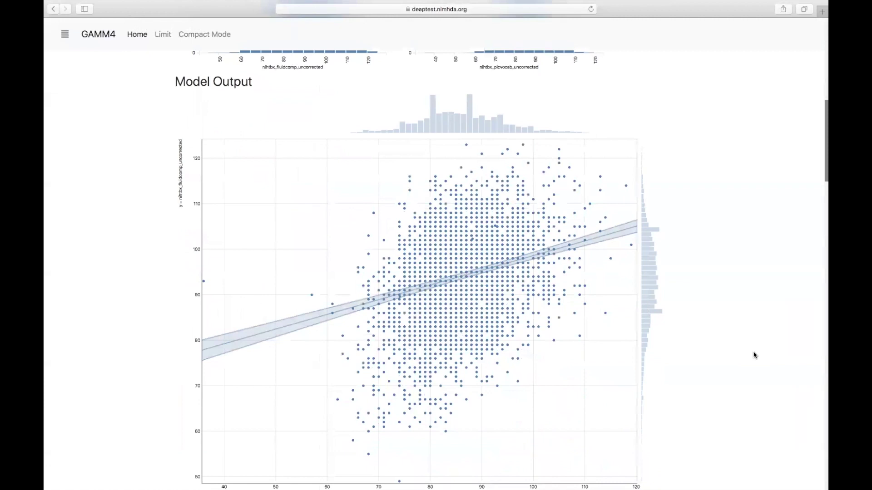
pyautogui.scroll(-1, 754, 355)
pyautogui.scroll(-1, 754, 355)
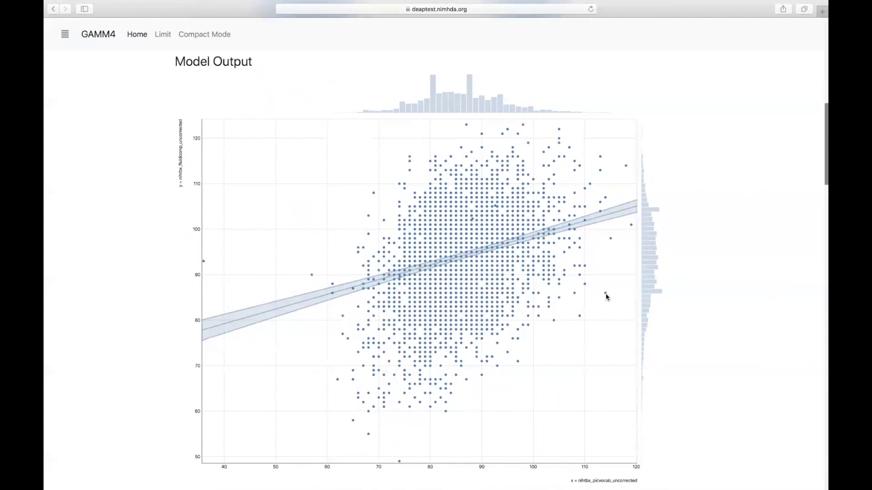
pyautogui.moveTo(605, 292)
pyautogui.moveTo(312, 276)
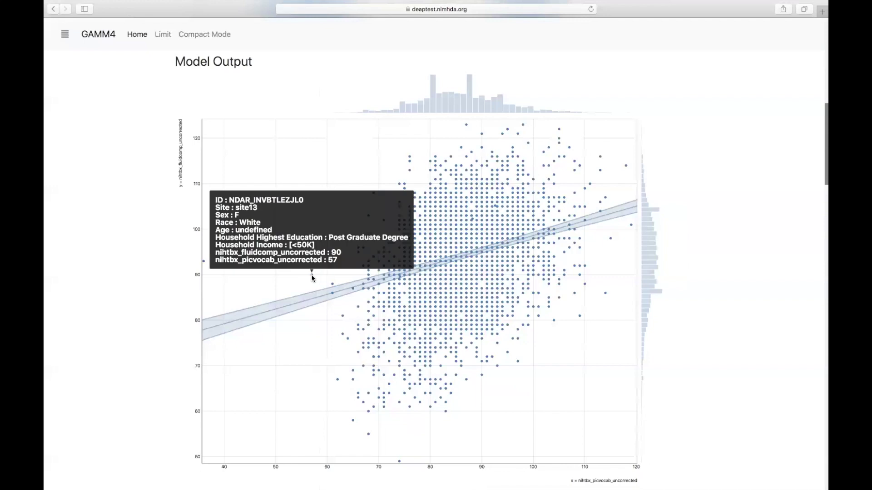
pyautogui.moveTo(204, 264)
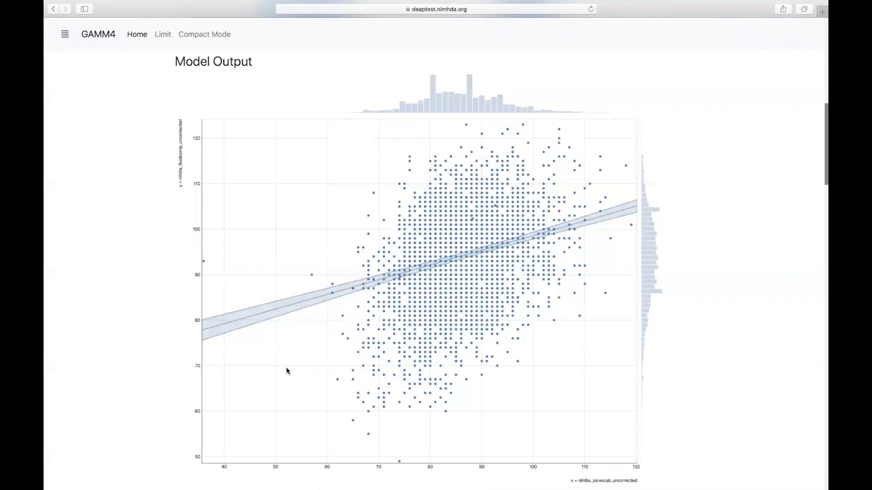
# Pan the Model Output scatter plot and zoom it out to show wider axis ranges around the points.
pyautogui.moveTo(287, 372)
pyautogui.mouseDown()
pyautogui.moveTo(353, 363)
pyautogui.moveTo(320, 398)
pyautogui.moveTo(298, 393)
pyautogui.moveTo(291, 364)
pyautogui.mouseUp()
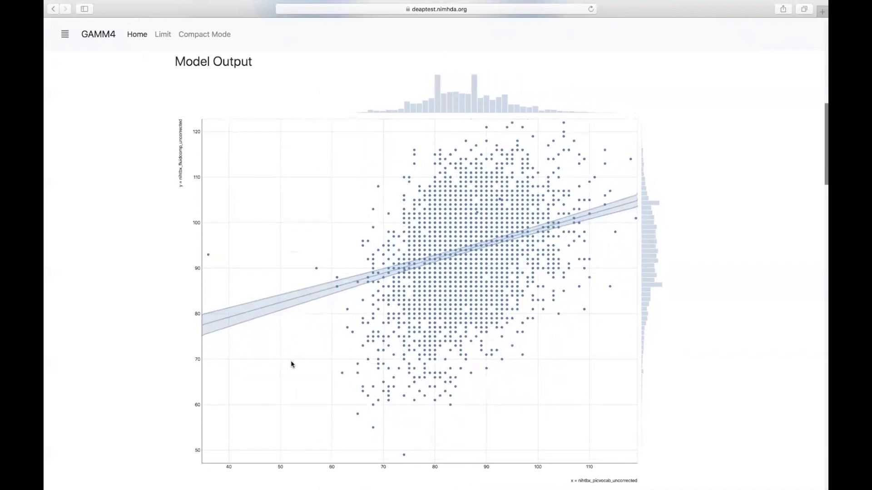
pyautogui.scroll(-5, 291, 364)
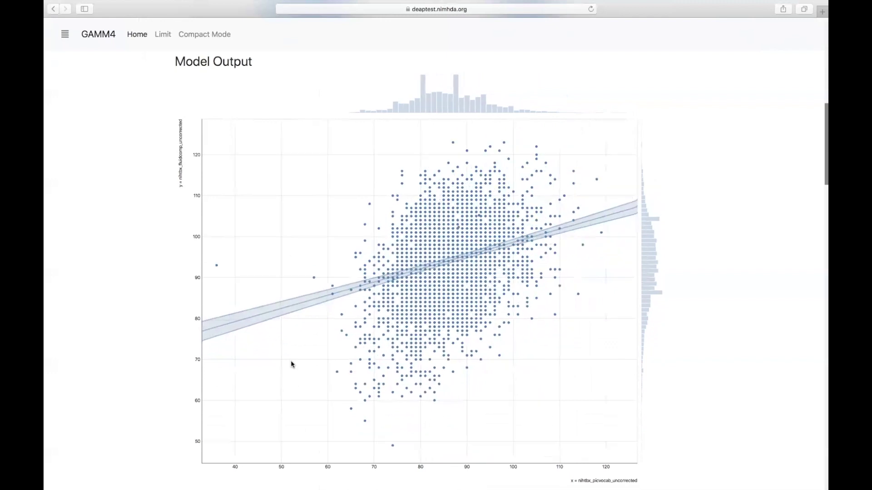
pyautogui.moveTo(276, 354)
pyautogui.mouseDown()
pyautogui.moveTo(291, 343)
pyautogui.moveTo(289, 358)
pyautogui.moveTo(289, 351)
pyautogui.mouseUp()
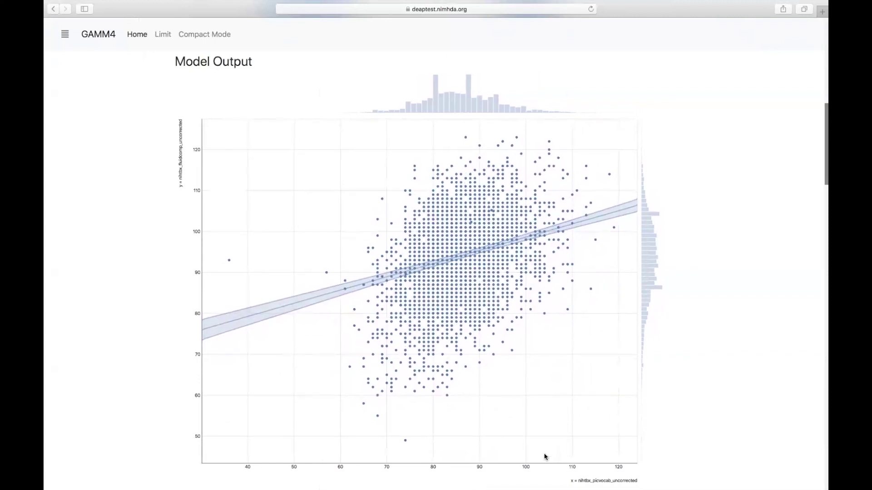
# Review the Model Formula, its random-effects term and the descriptive statistics table for the model variables.
pyautogui.scroll(-3, 707, 436)
pyautogui.scroll(-8, 706, 437)
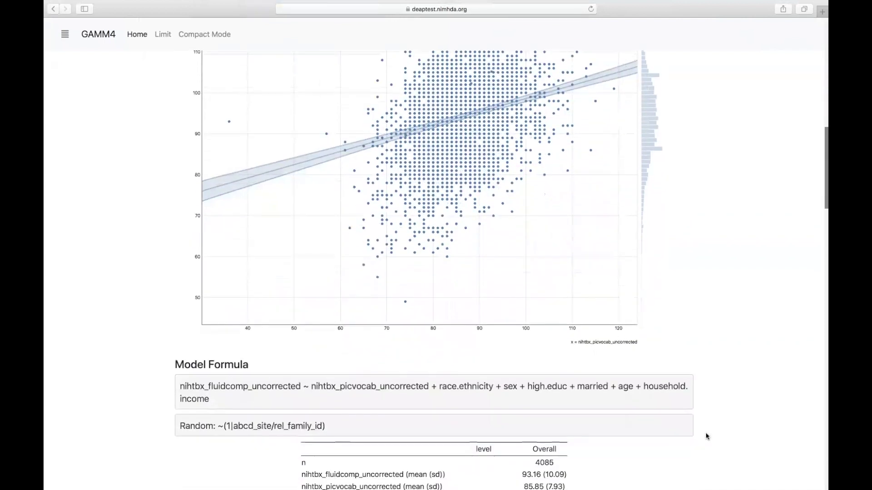
pyautogui.scroll(-3, 707, 436)
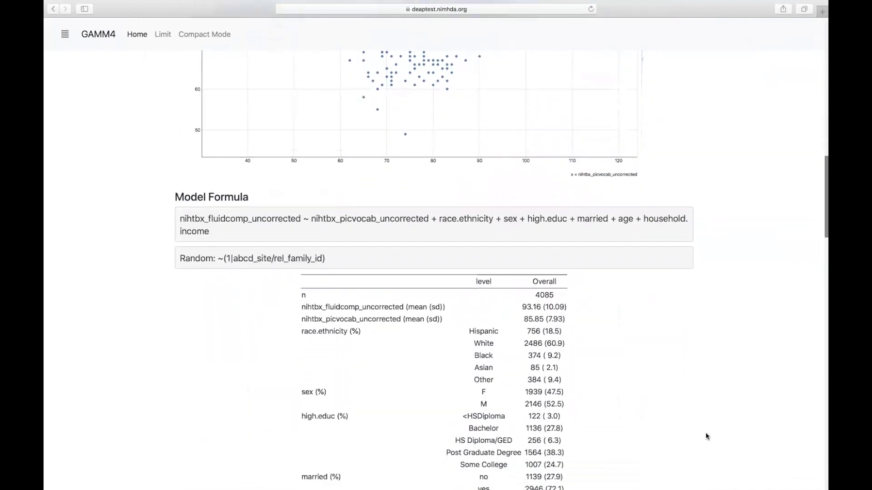
pyautogui.scroll(-1, 707, 436)
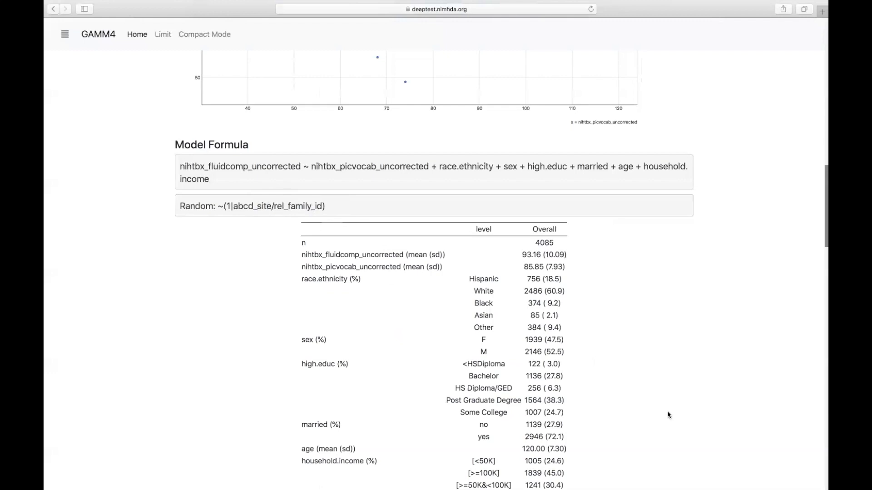
pyautogui.scroll(-5, 674, 393)
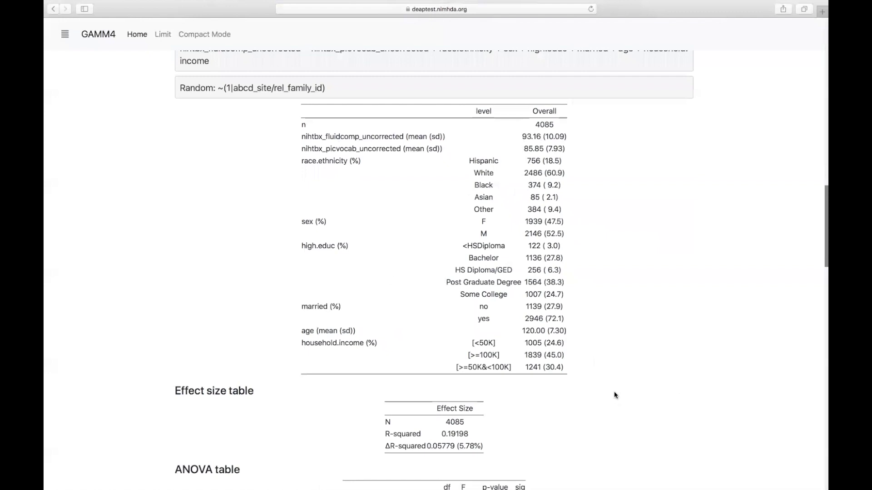
pyautogui.moveTo(614, 397); pyautogui.dragTo(586, 306)
pyautogui.rightClick(605, 327)
pyautogui.click(602, 326)
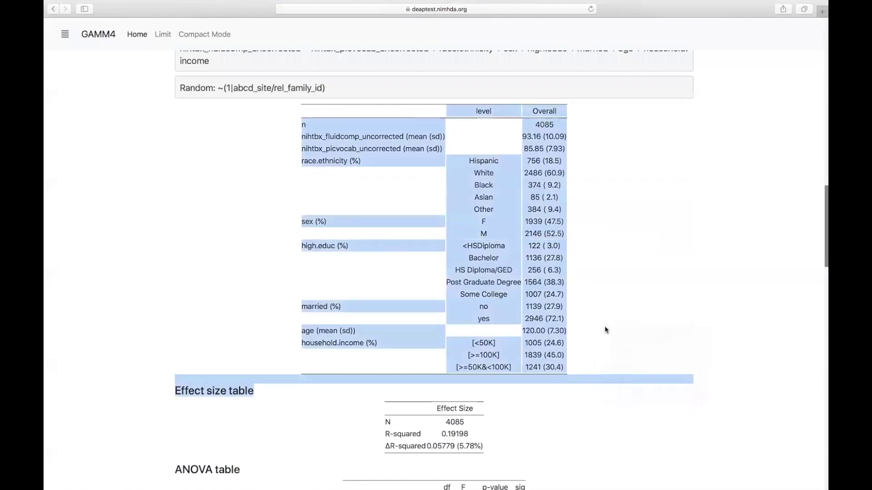
pyautogui.click(598, 325)
# Examine the Effect size table and the ANOVA table, comparing them with the descriptive statistics above.
pyautogui.scroll(-5, 599, 328)
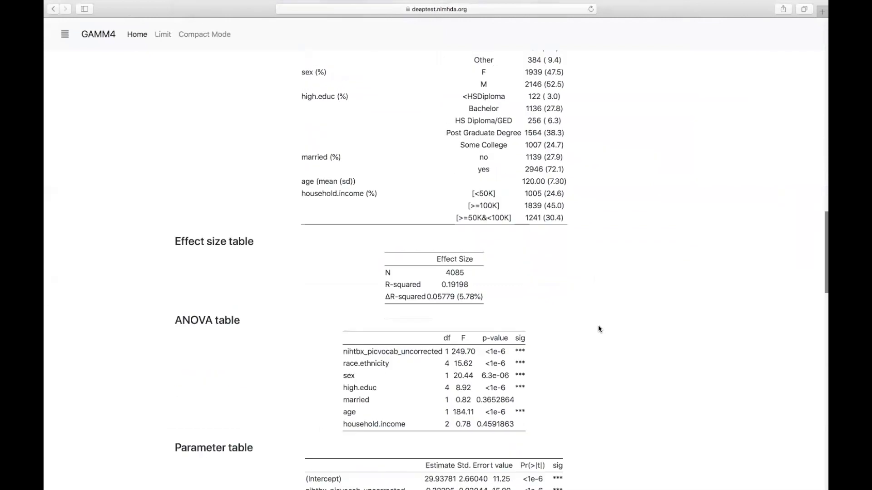
pyautogui.scroll(-1, 598, 326)
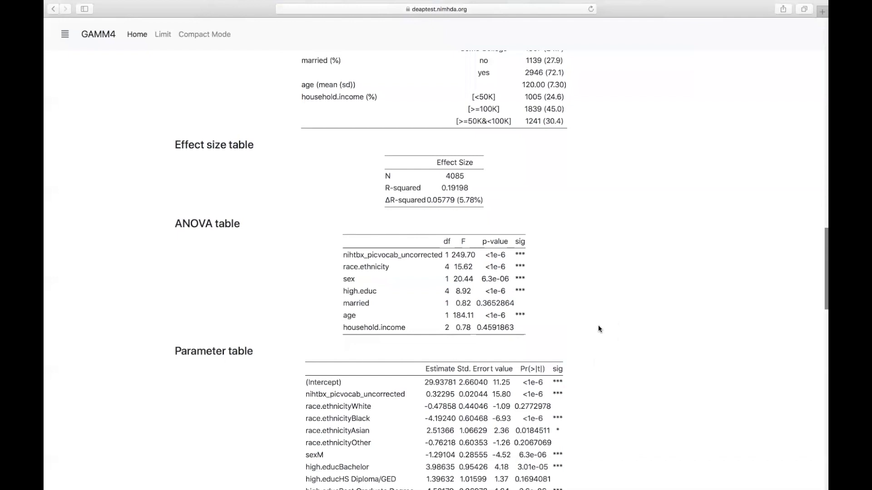
pyautogui.scroll(6, 598, 325)
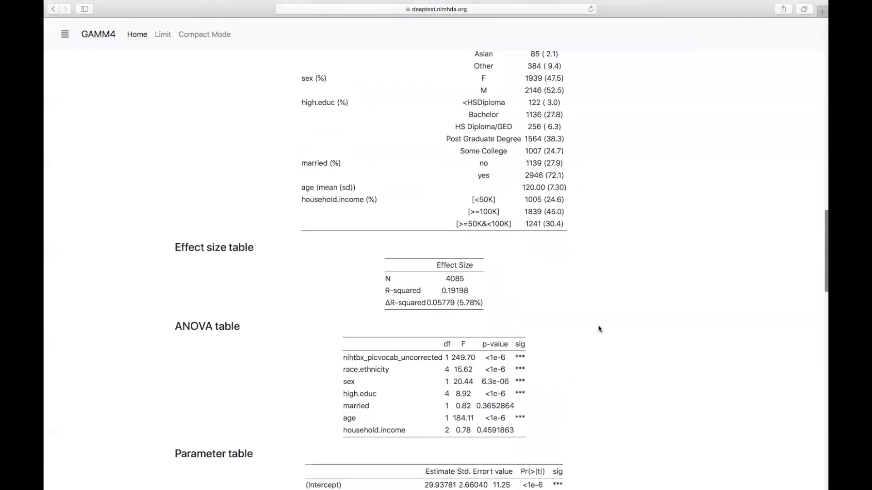
pyautogui.scroll(-5, 598, 325)
pyautogui.scroll(-1, 598, 325)
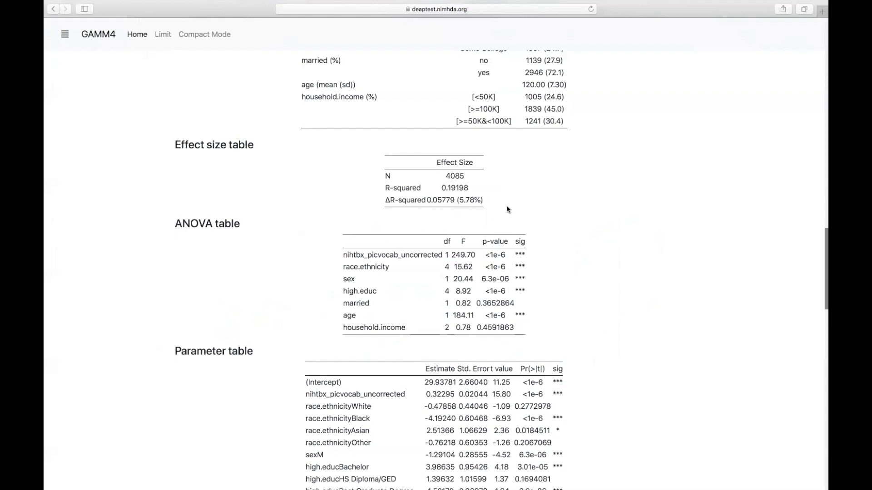
# Examine the Parameter table, marking the sexM row and its estimate, and clear the text selection.
pyautogui.scroll(-5, 646, 304)
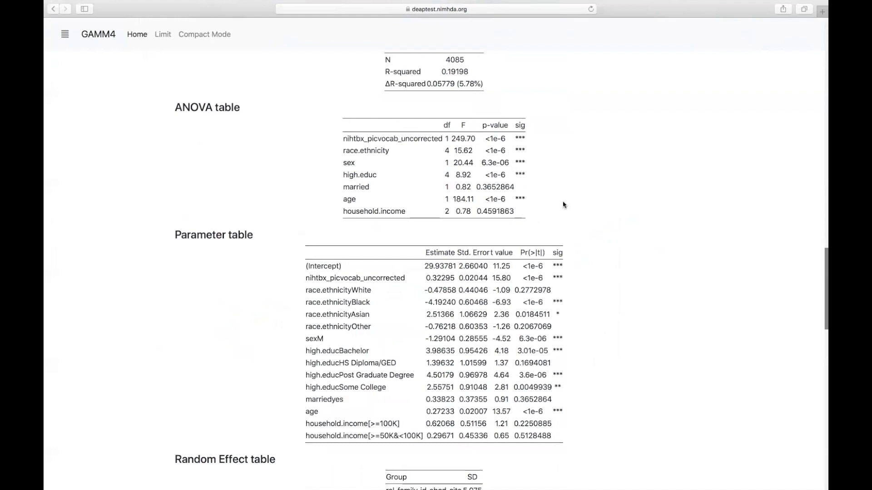
pyautogui.scroll(-1, 633, 289)
pyautogui.scroll(-5, 633, 289)
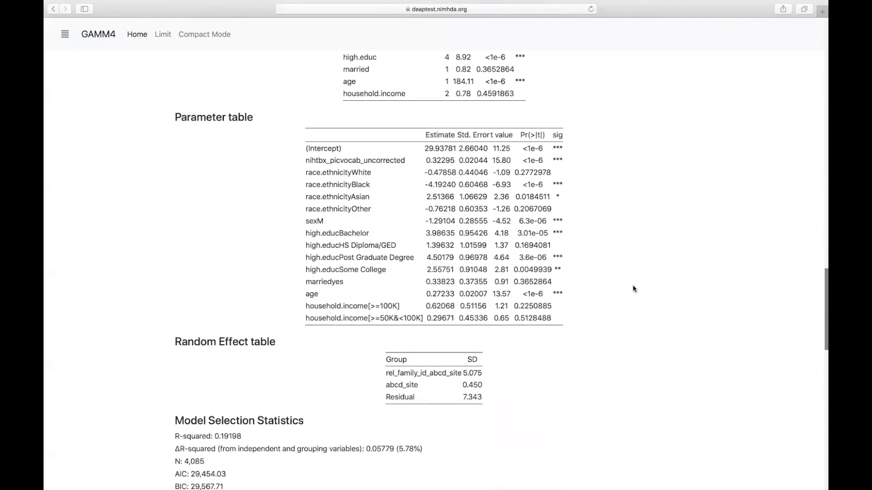
pyautogui.scroll(-1, 633, 286)
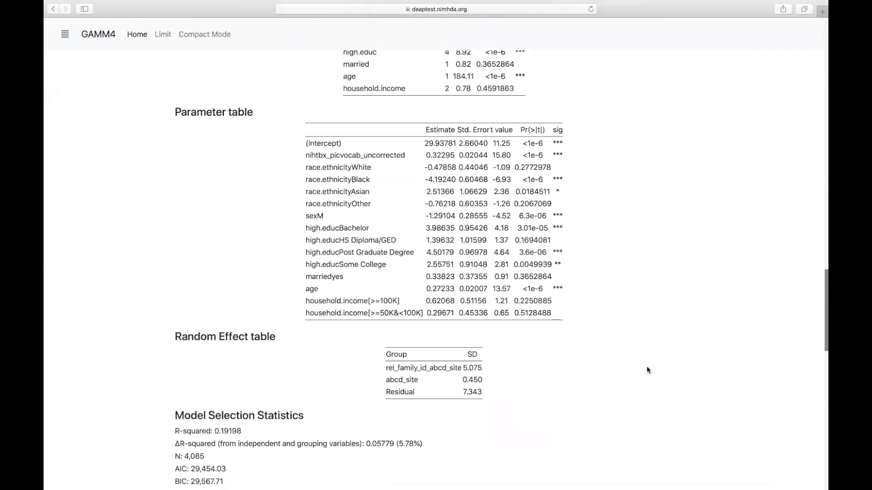
pyautogui.scroll(-1, 647, 366)
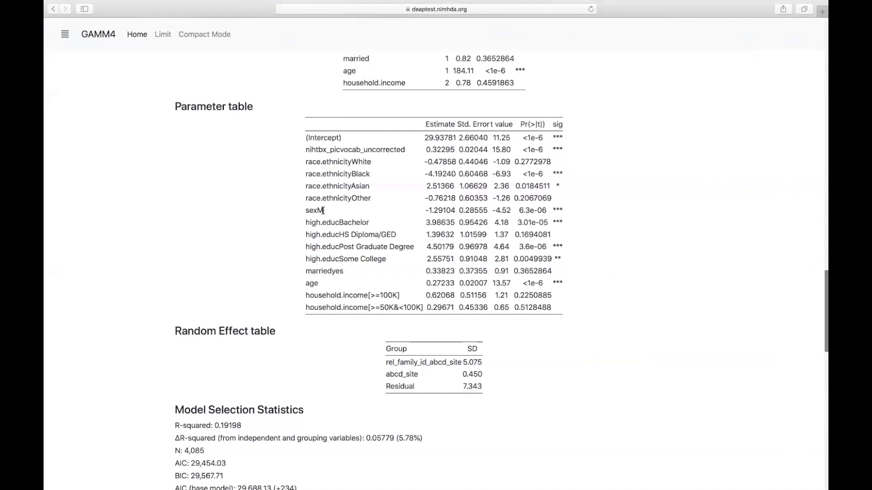
pyautogui.moveTo(323, 211); pyautogui.dragTo(315, 212)
pyautogui.moveTo(423, 214); pyautogui.dragTo(456, 214)
pyautogui.click(586, 242)
# Examine the Random Effect table, pointing out the rel_family_id_abcd_site group and its SD.
pyautogui.scroll(-4, 626, 345)
pyautogui.scroll(-3, 626, 346)
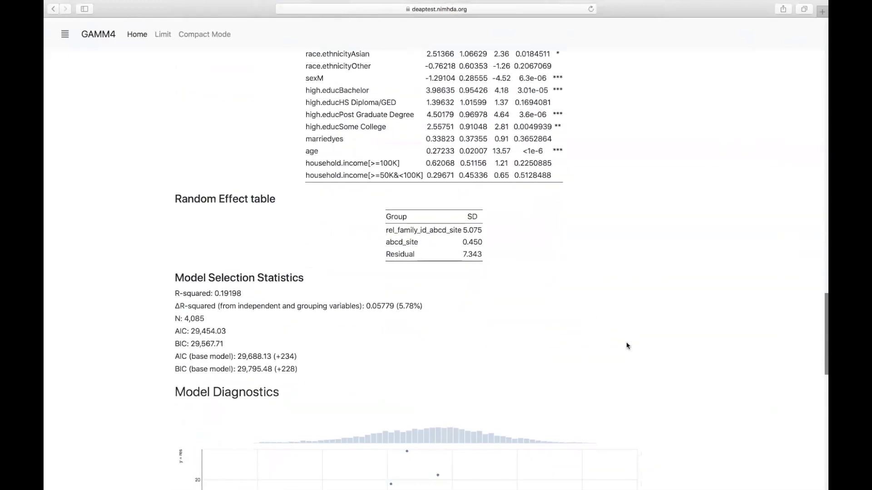
pyautogui.scroll(-4, 627, 346)
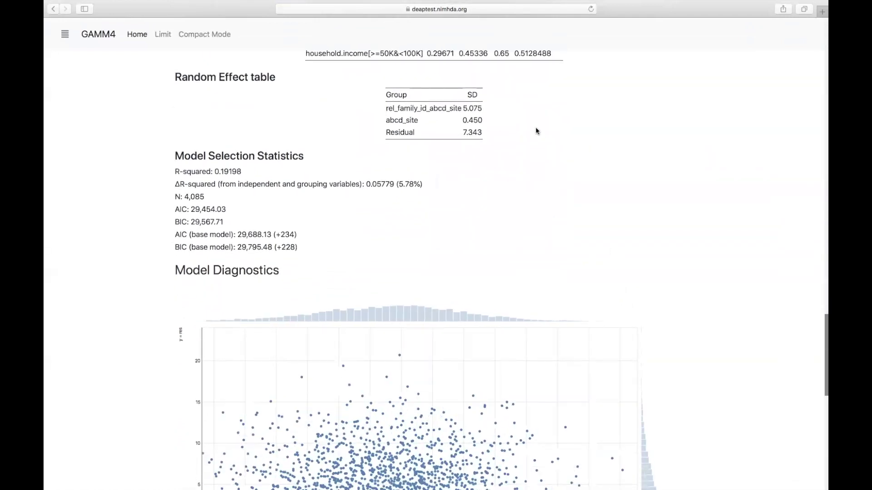
pyautogui.scroll(2, 493, 137)
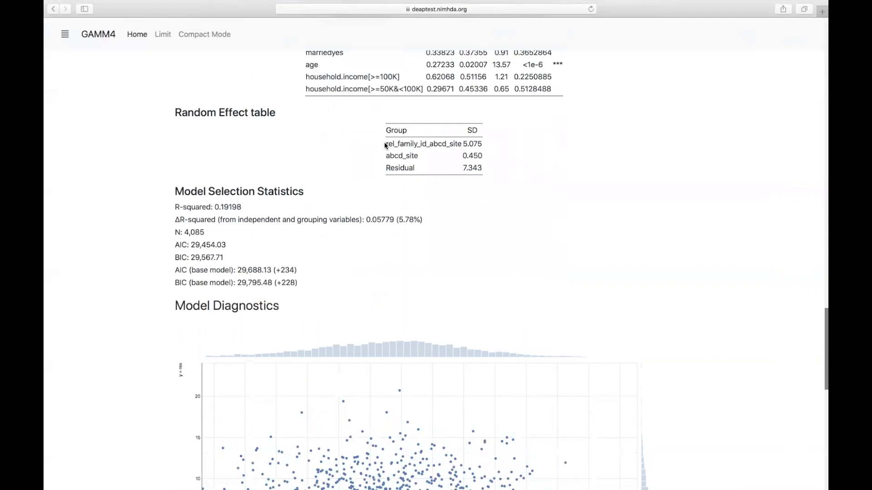
pyautogui.moveTo(385, 145); pyautogui.dragTo(406, 146)
pyautogui.click(464, 147)
pyautogui.scroll(-3, 592, 221)
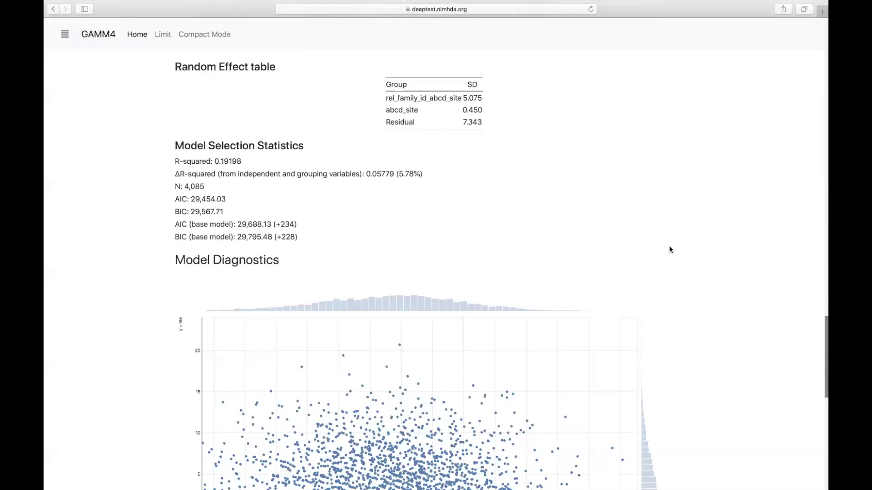
# Review the AIC and BIC entries in Model Selection Statistics and highlight the base model's BIC difference.
pyautogui.scroll(-1, 670, 250)
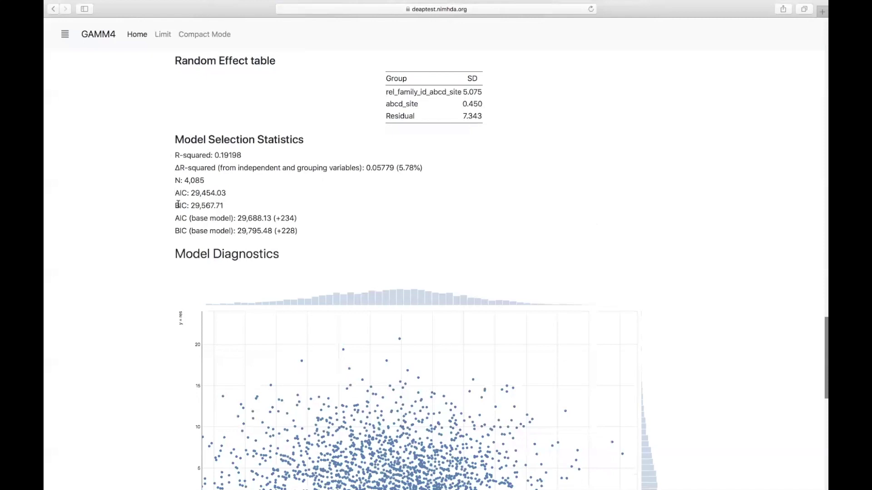
pyautogui.moveTo(213, 205); pyautogui.dragTo(203, 204)
pyautogui.click(203, 205)
pyautogui.moveTo(294, 219)
pyautogui.mouseDown()
pyautogui.moveTo(280, 218)
pyautogui.moveTo(282, 230)
pyautogui.mouseUp()
# Examine the residual plot under Model Diagnostics, including its trend line, marginal histograms and individual data points.
pyautogui.scroll(-5, 715, 300)
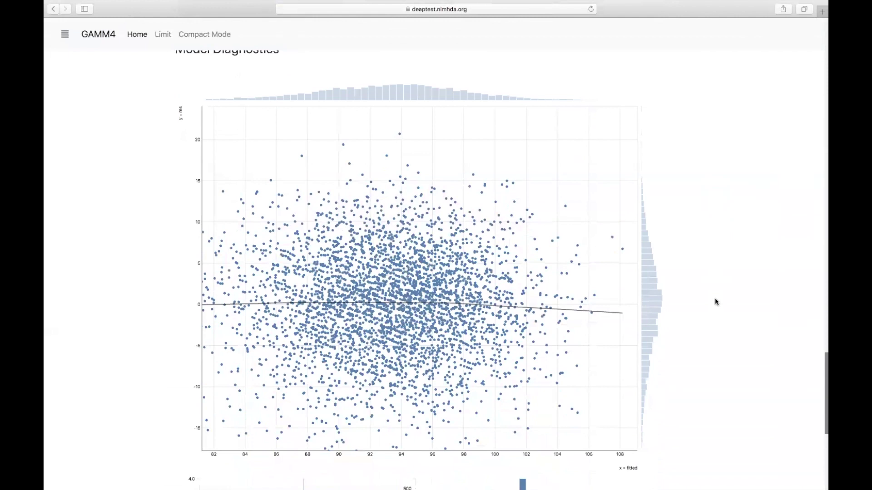
pyautogui.scroll(2, 715, 299)
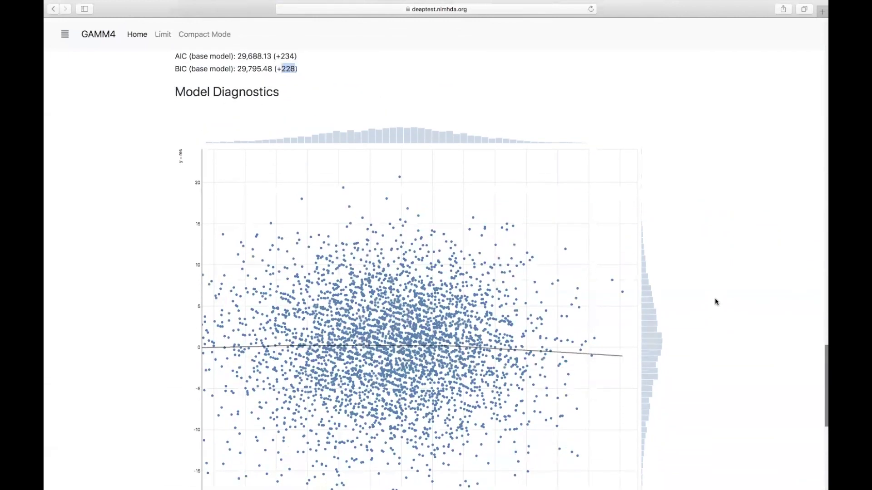
pyautogui.scroll(-3, 736, 321)
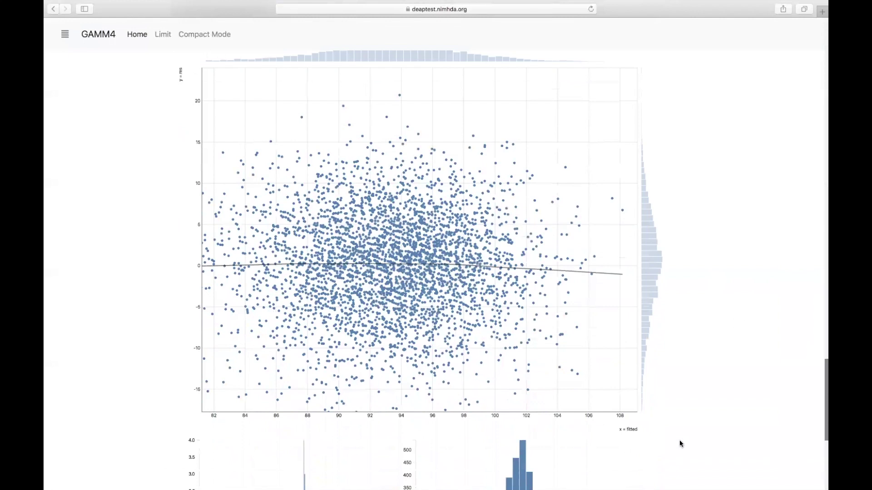
pyautogui.scroll(1, 113, 145)
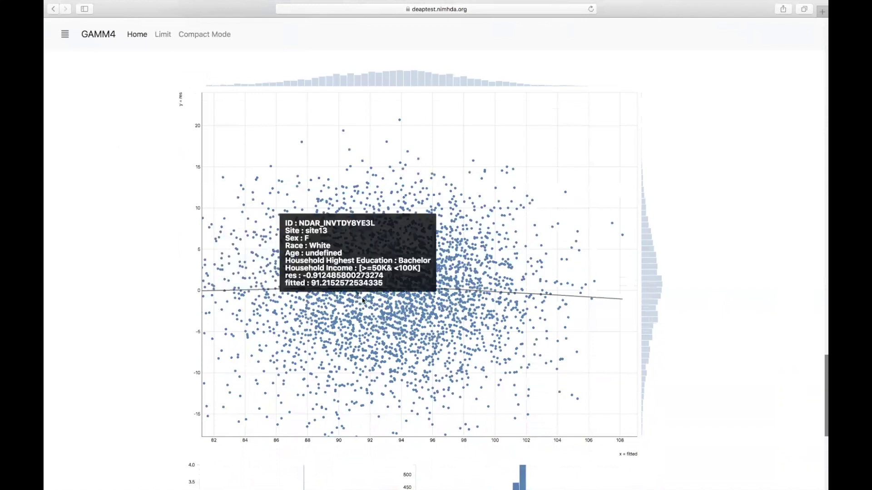
pyautogui.moveTo(529, 307)
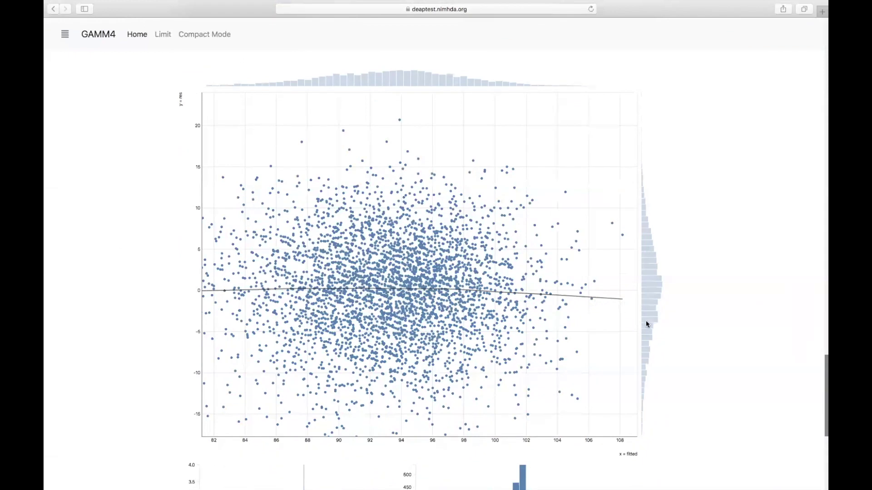
pyautogui.scroll(-2, 703, 368)
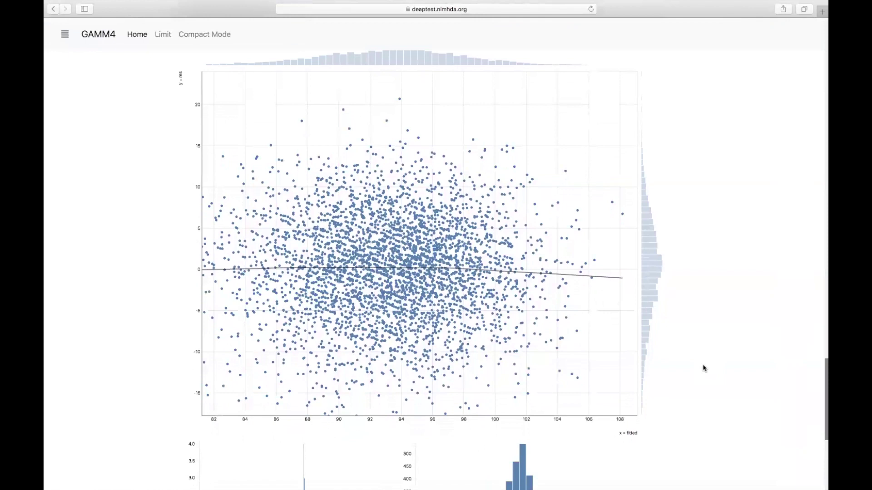
pyautogui.scroll(-1, 703, 368)
pyautogui.scroll(-1, 703, 368)
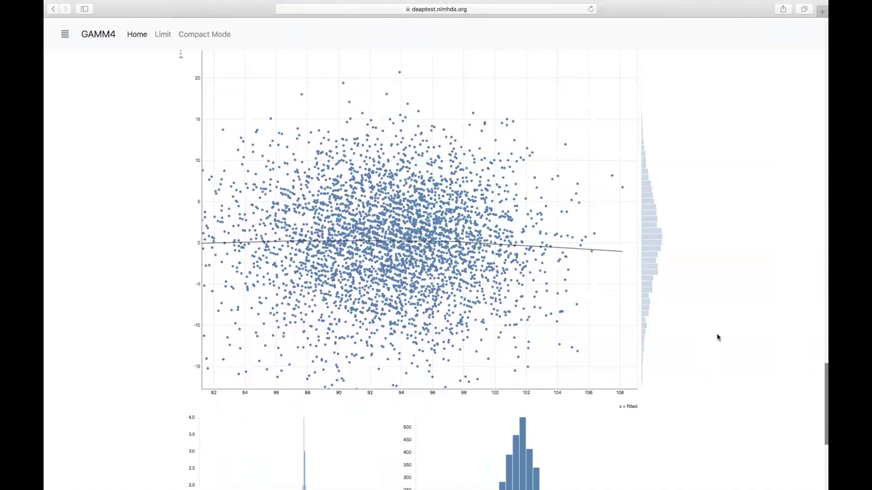
# Examine the site and Family random effect histograms and the Q-Q plot of sample against theoretical quantiles.
pyautogui.scroll(-2, 716, 334)
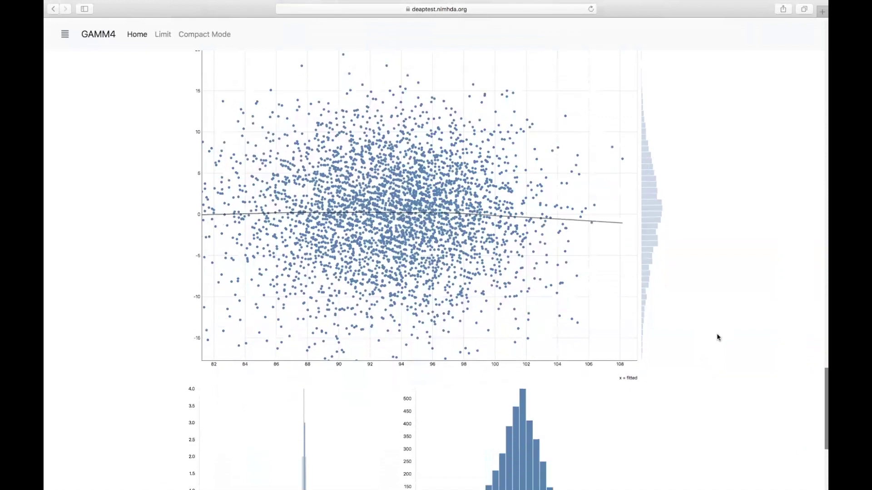
pyautogui.scroll(-3, 717, 334)
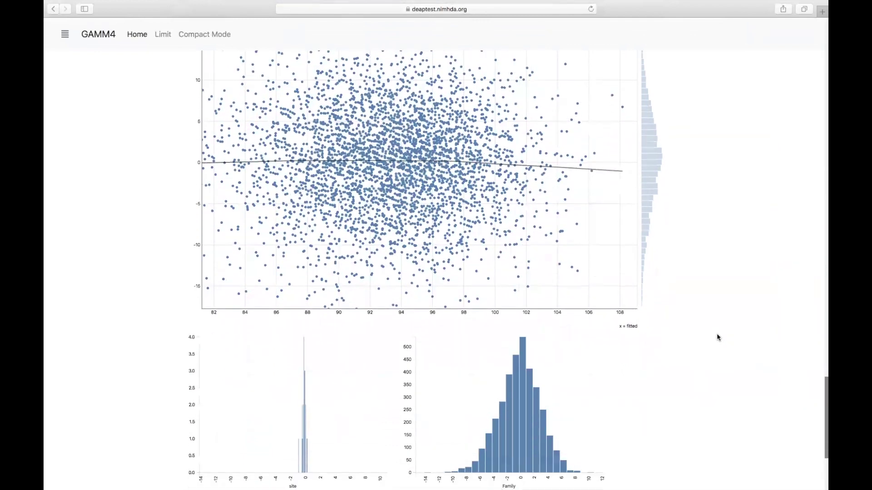
pyautogui.scroll(-6, 717, 336)
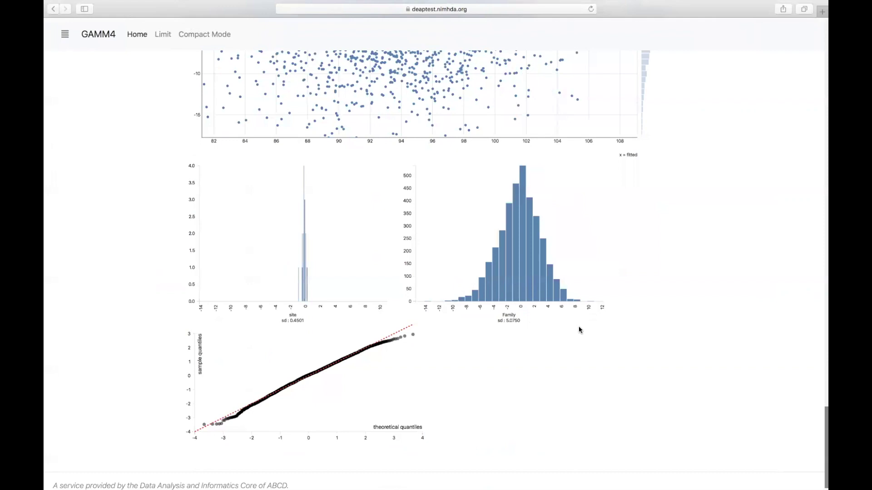
pyautogui.scroll(-1, 580, 374)
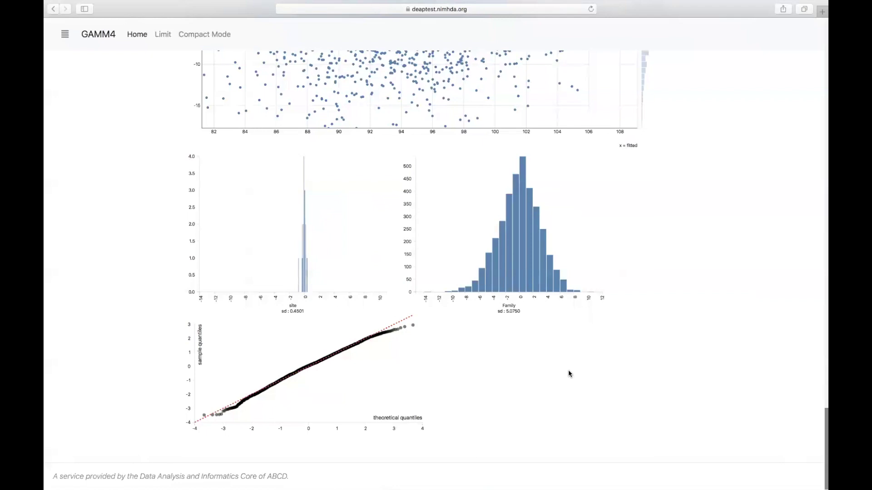
# Show the tutorial text on the GAMM4 page and read the explanations of model specification, data summaries and model output.
pyautogui.scroll(20, 655, 345)
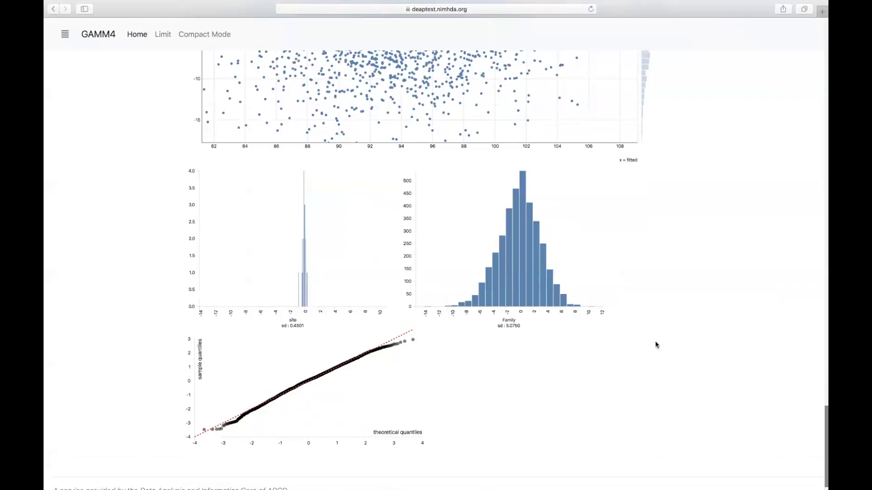
pyautogui.scroll(20, 655, 345)
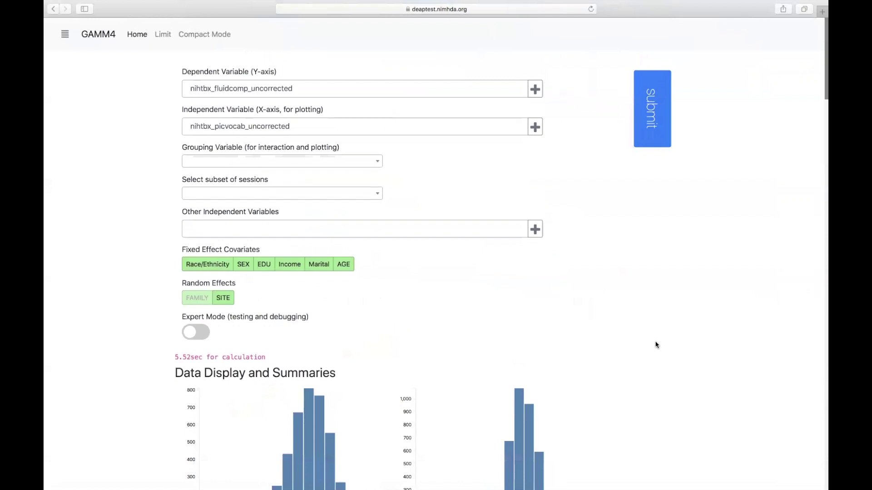
pyautogui.click(203, 34)
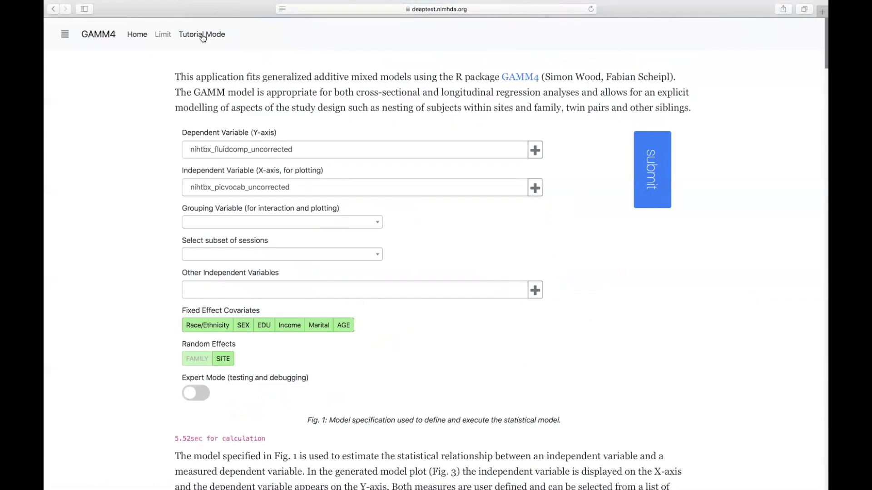
pyautogui.scroll(-6, 82, 212)
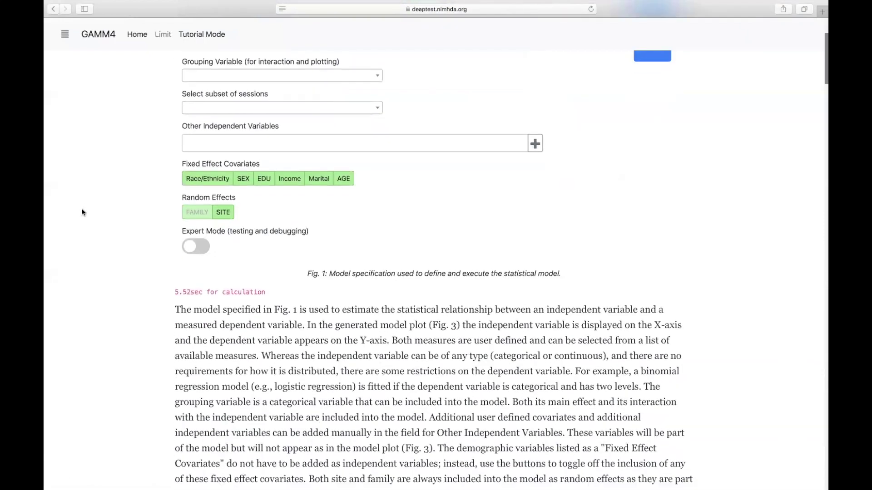
pyautogui.scroll(-2, 83, 212)
pyautogui.scroll(-2, 83, 212)
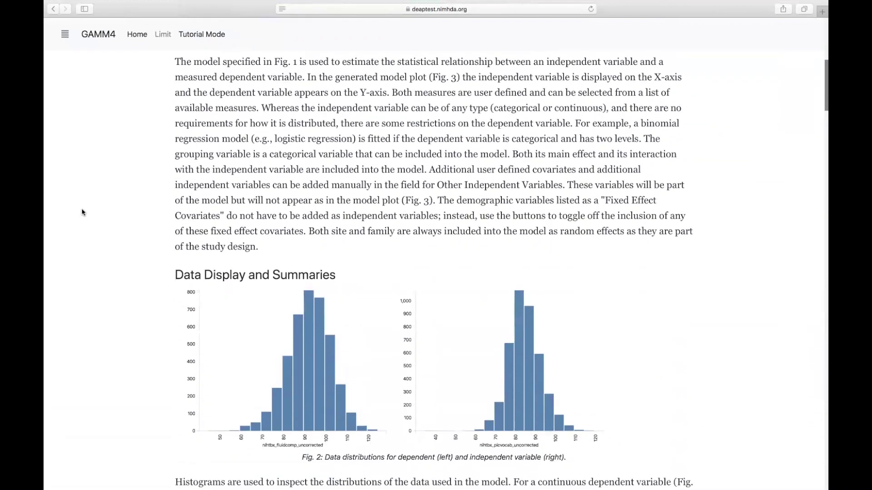
pyautogui.scroll(-1, 82, 212)
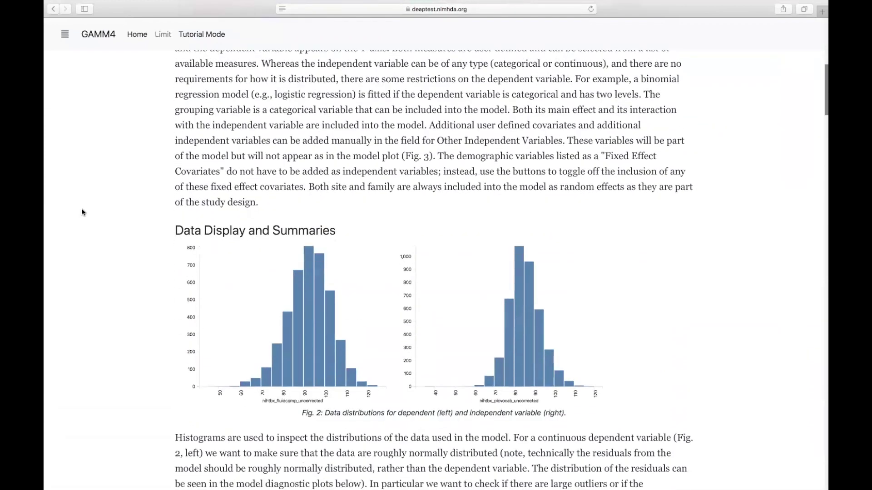
pyautogui.scroll(-4, 82, 212)
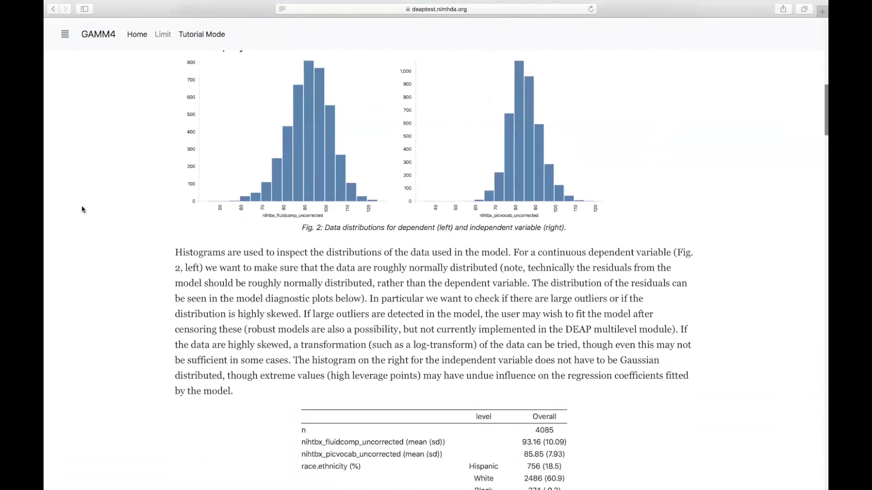
pyautogui.scroll(-11, 82, 210)
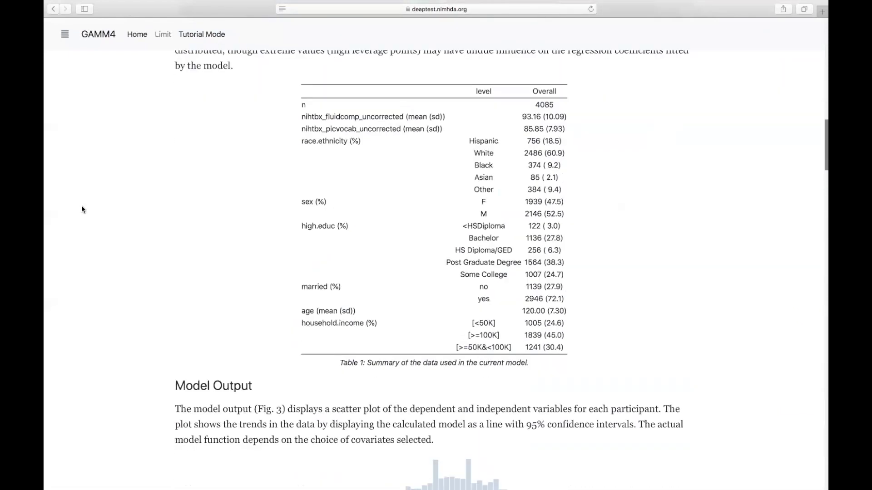
pyautogui.scroll(-9, 82, 210)
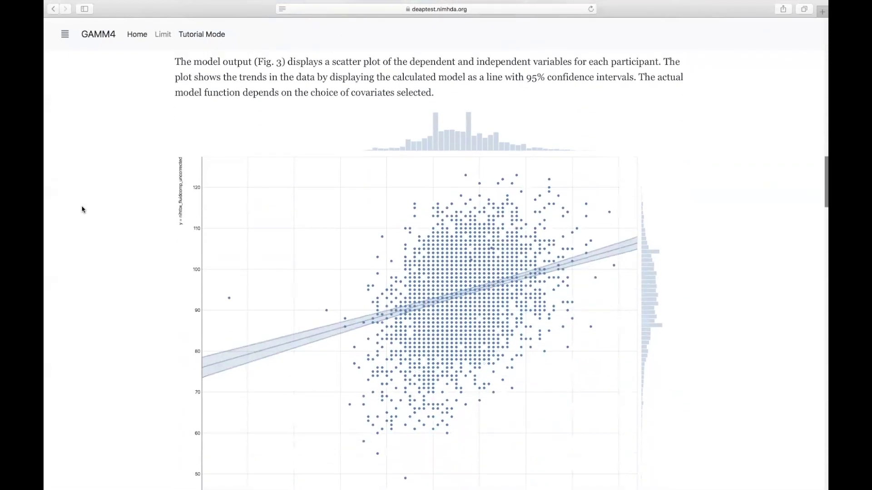
# Read the tutorial explanations of the model formula, statistical tables and diagnostics, and switch back to the view without explanatory text.
pyautogui.scroll(-14, 83, 209)
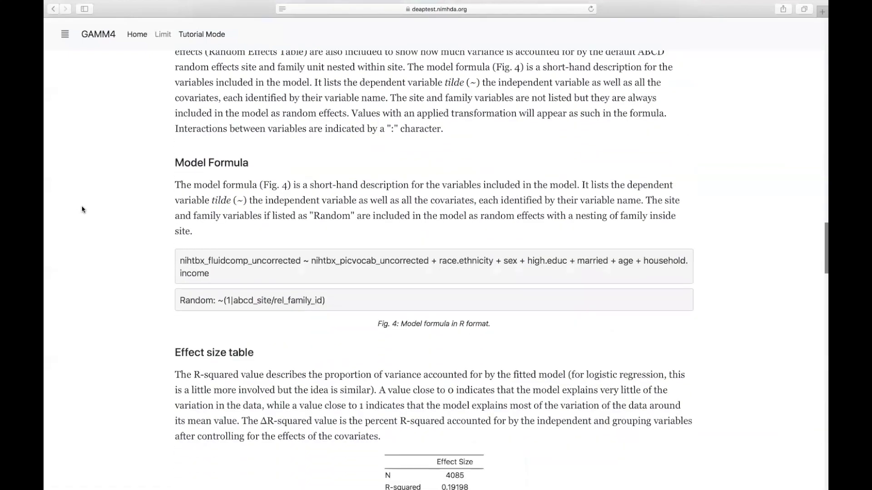
pyautogui.scroll(-10, 82, 209)
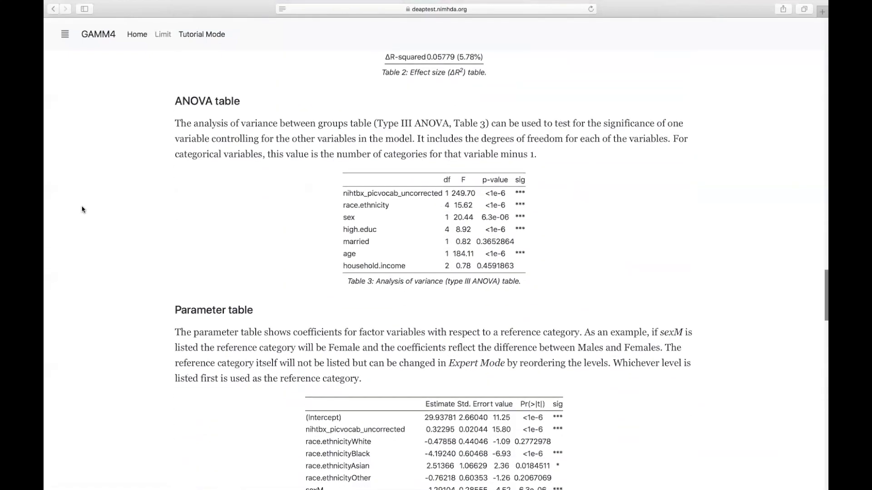
pyautogui.scroll(-17, 82, 209)
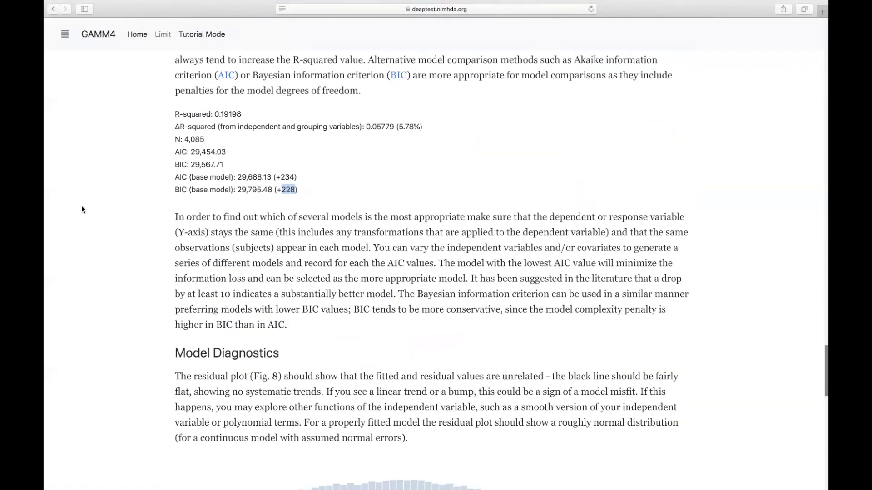
pyautogui.scroll(-8, 82, 209)
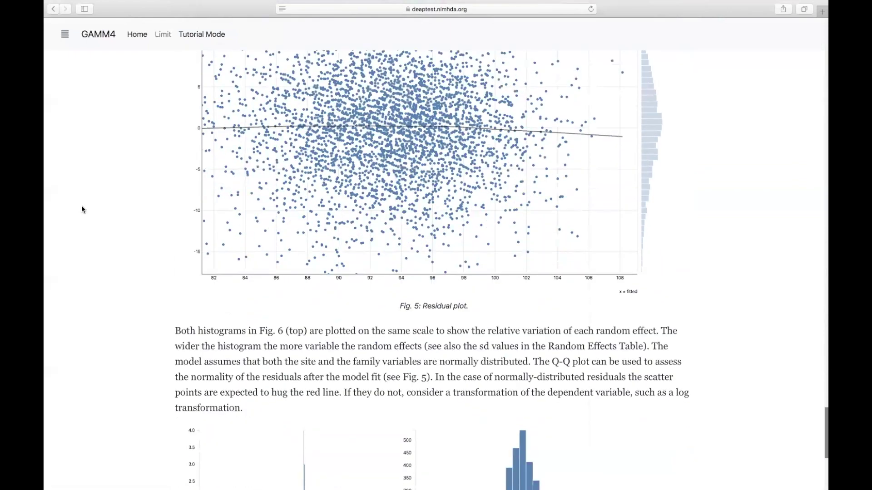
pyautogui.scroll(20, 82, 210)
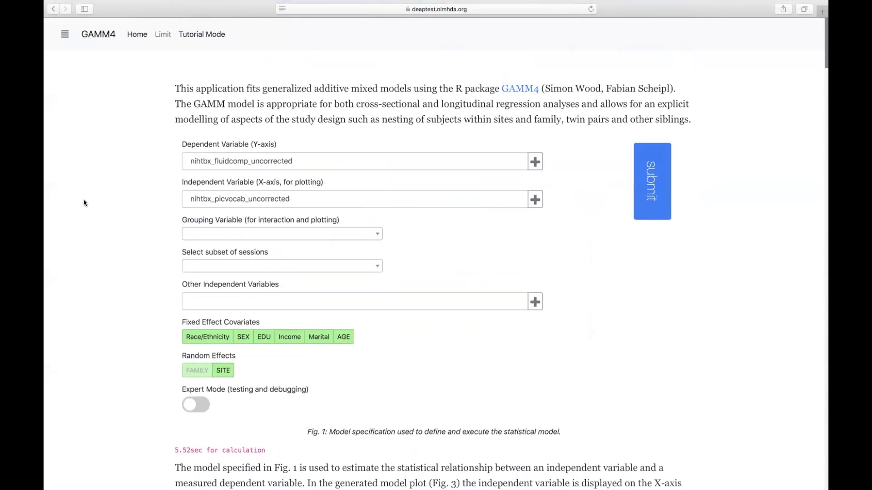
pyautogui.click(209, 36)
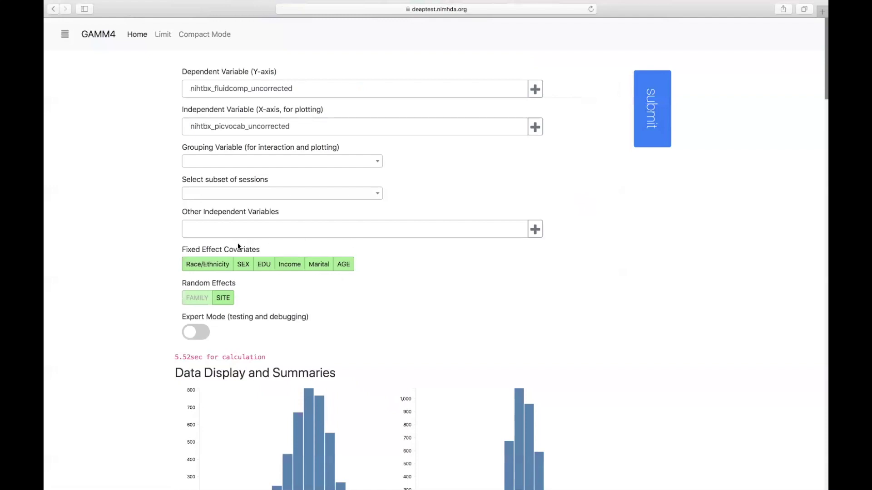
# Exclude the fixed effect covariates Race/Ethnicity, SEX, EDU, Income, Marital and AGE from the model.
pyautogui.click(213, 268)
pyautogui.click(244, 266)
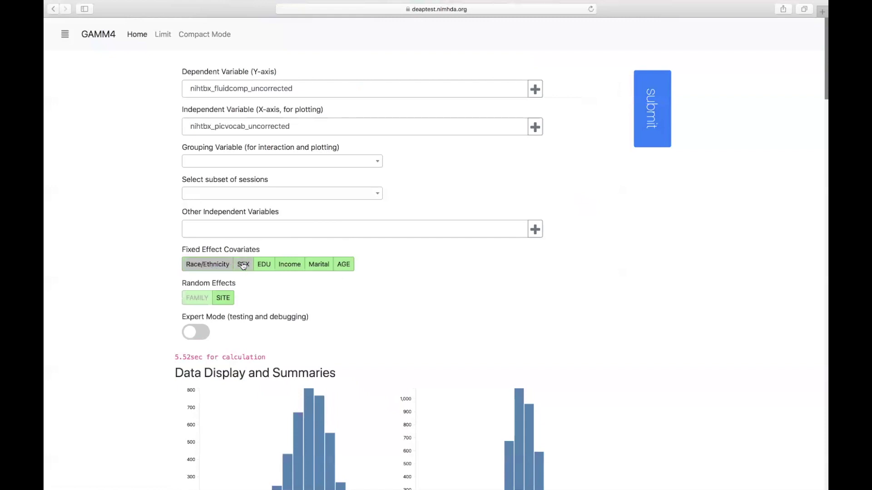
pyautogui.click(262, 266)
pyautogui.click(290, 266)
pyautogui.click(319, 267)
pyautogui.click(344, 266)
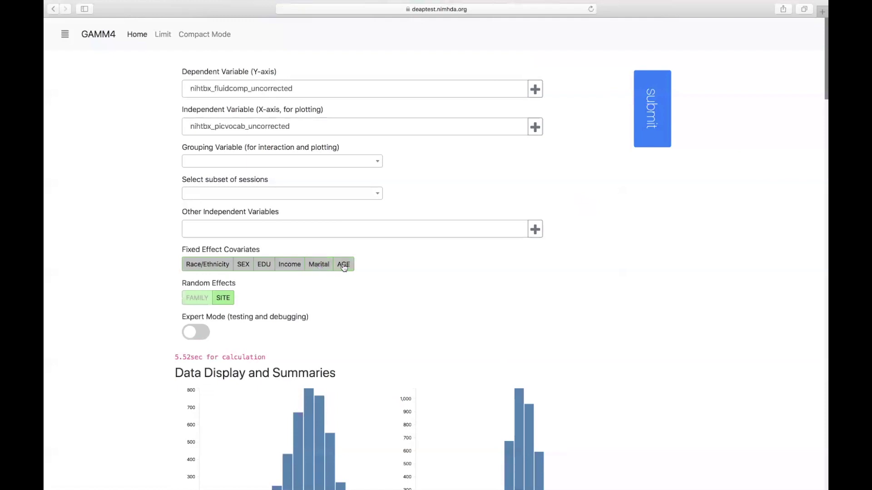
# Include all six fixed effect covariates, from AGE back to Race/Ethnicity, in the model again.
pyautogui.click(344, 267)
pyautogui.click(319, 267)
pyautogui.click(289, 268)
pyautogui.click(264, 267)
pyautogui.click(244, 267)
pyautogui.click(218, 267)
# Toggle the SITE random effect off and on, leaving it included in the model.
pyautogui.scroll(-1, 395, 291)
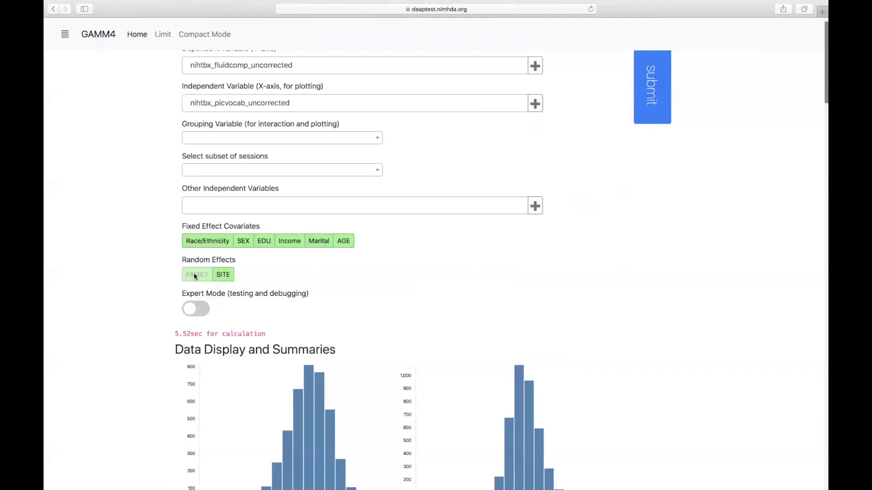
pyautogui.click(223, 276)
pyautogui.click(223, 275)
pyautogui.click(224, 276)
pyautogui.click(224, 278)
pyautogui.scroll(1, 355, 284)
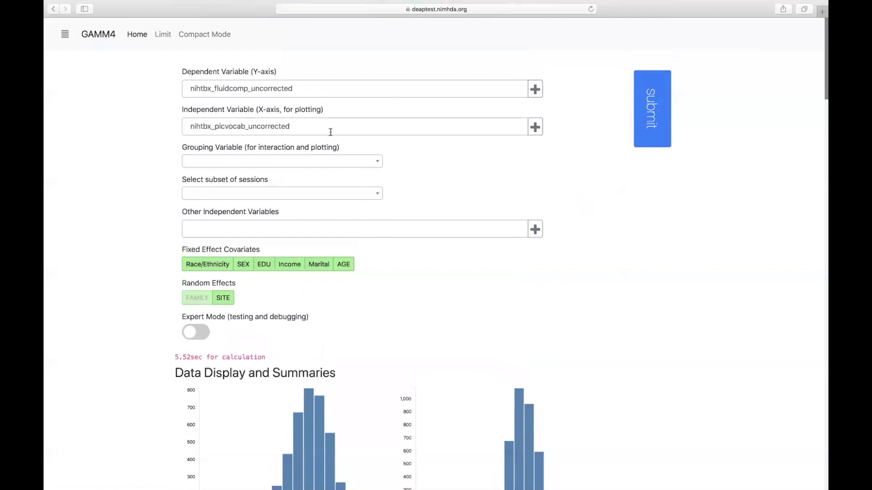
# Set the independent variable to nihtbx_flanker_uncorrected and submit the model for calculation.
pyautogui.click(299, 126)
pyautogui.press('BackSpace')
pyautogui.press('BackSpace')
pyautogui.press('BackSpace')
pyautogui.press('BackSpace')
pyautogui.press('BackSpace')
pyautogui.press('BackSpace')
pyautogui.press('BackSpace')
pyautogui.press('BackSpace')
pyautogui.press('BackSpace')
pyautogui.press('BackSpace')
pyautogui.press('BackSpace')
pyautogui.press('BackSpace')
pyautogui.press('BackSpace')
pyautogui.press('BackSpace')
pyautogui.press('BackSpace')
pyautogui.press('BackSpace')
pyautogui.press('BackSpace')
pyautogui.press('BackSpace')
pyautogui.press('BackSpace')
pyautogui.press('BackSpace')
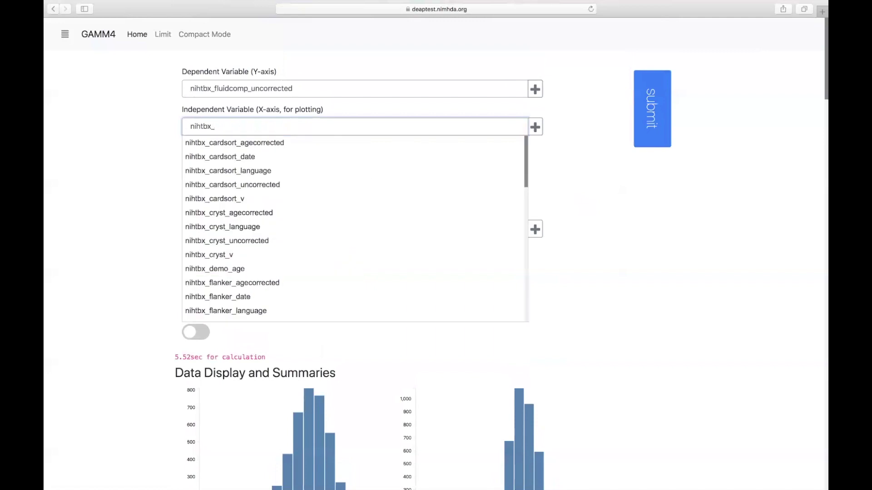
pyautogui.write('fla')
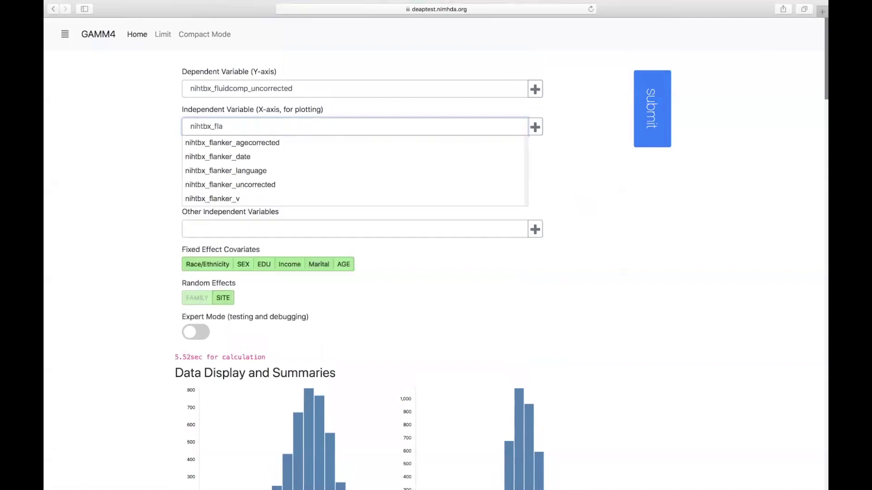
pyautogui.click(274, 184)
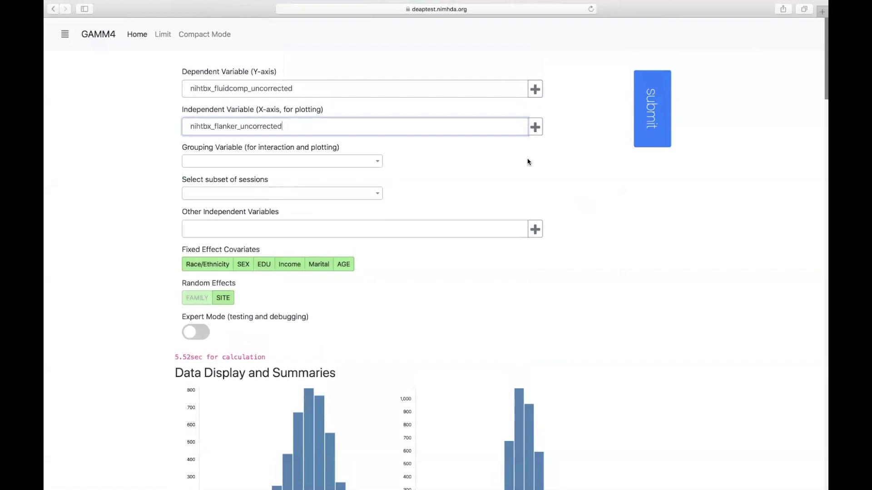
pyautogui.click(648, 113)
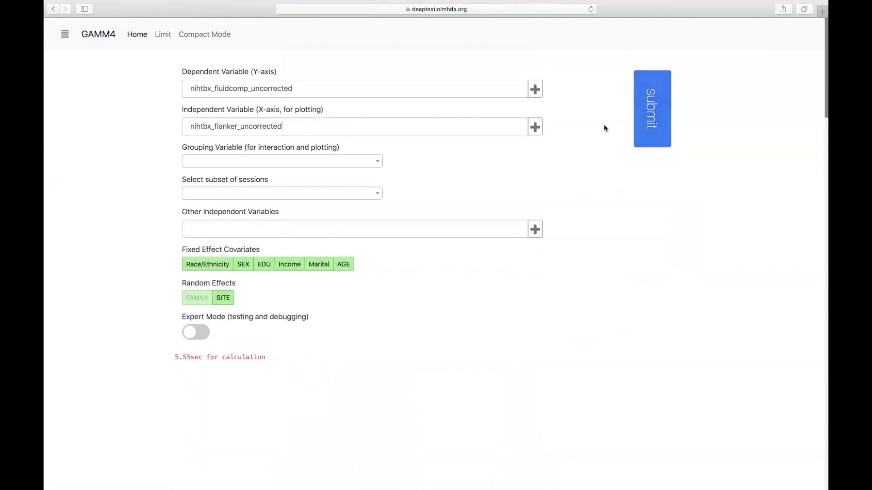
# Search the ontology for nihtbx_pic to find an alternative independent variable.
pyautogui.click(535, 128)
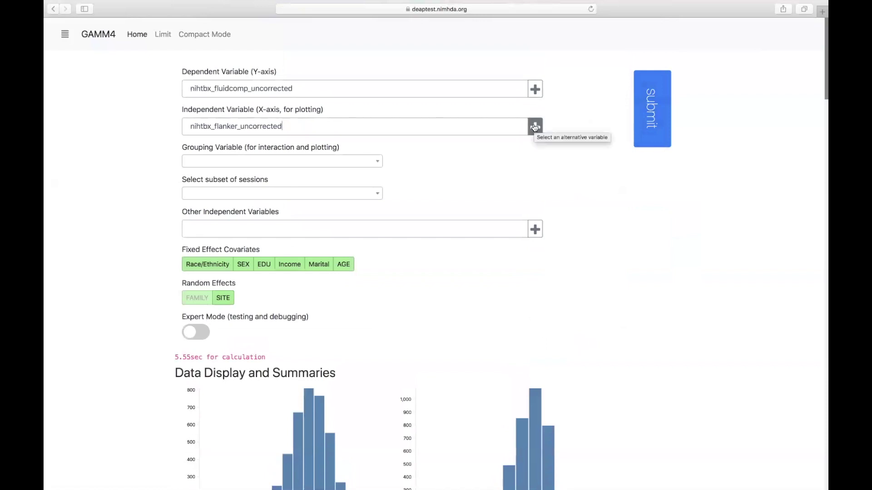
pyautogui.click(534, 127)
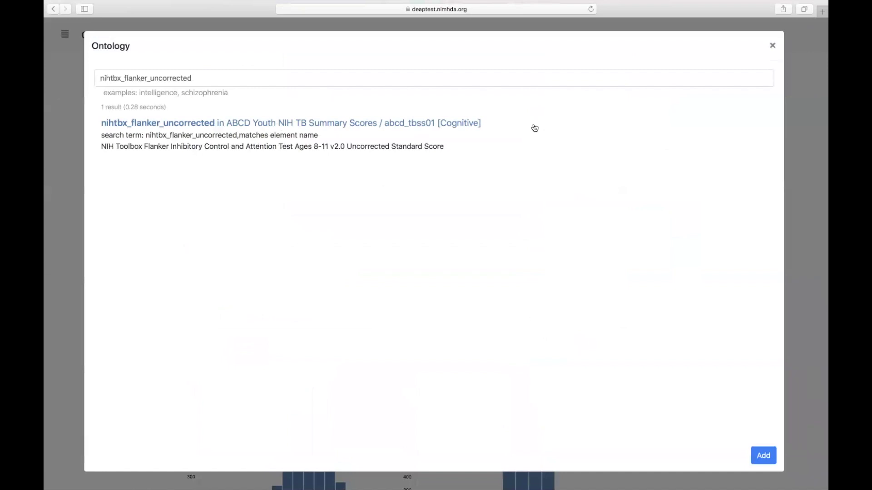
pyautogui.click(257, 78)
pyautogui.press('BackSpace')
pyautogui.press('BackSpace')
pyautogui.press('BackSpace')
pyautogui.press('BackSpace')
pyautogui.press('BackSpace')
pyautogui.press('BackSpace')
pyautogui.press('BackSpace')
pyautogui.press('BackSpace')
pyautogui.press('BackSpace')
pyautogui.press('BackSpace')
pyautogui.press('BackSpace')
pyautogui.press('BackSpace')
pyautogui.press('BackSpace')
pyautogui.press('BackSpace')
pyautogui.press('BackSpace')
pyautogui.press('BackSpace')
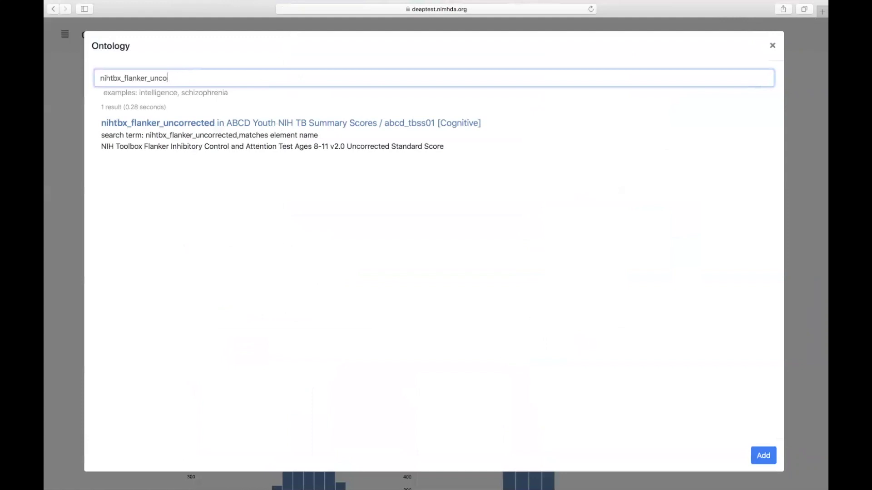
pyautogui.press('BackSpace')
pyautogui.press('BackSpace')
pyautogui.press('BackSpace')
pyautogui.write('pic')
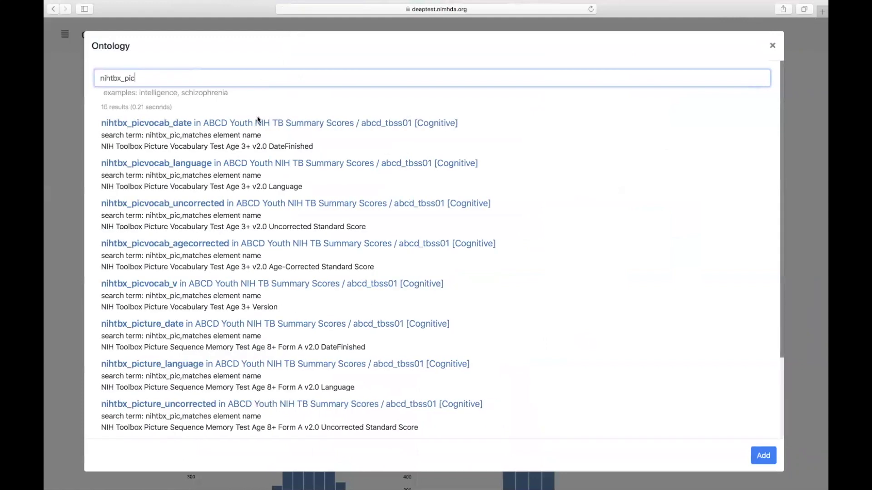
# Set the independent variable to nihtbx_picvocab_uncorrected from the search results and submit the model for calculation.
pyautogui.click(184, 203)
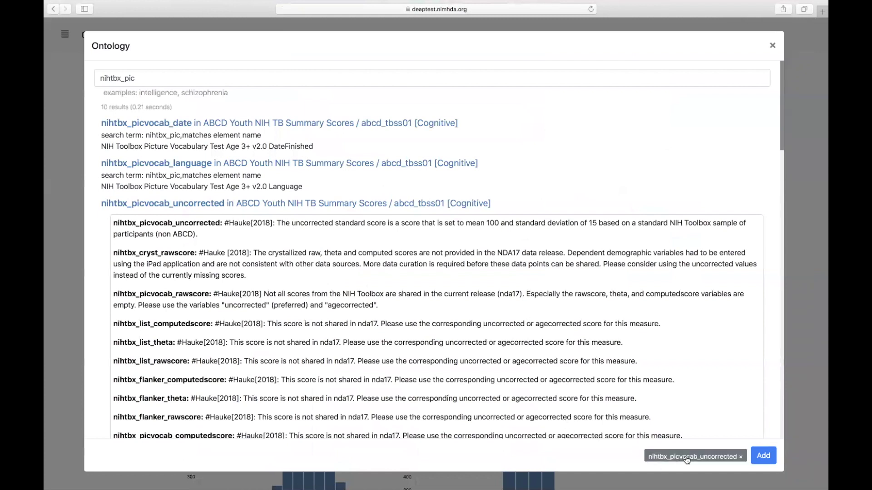
pyautogui.click(764, 457)
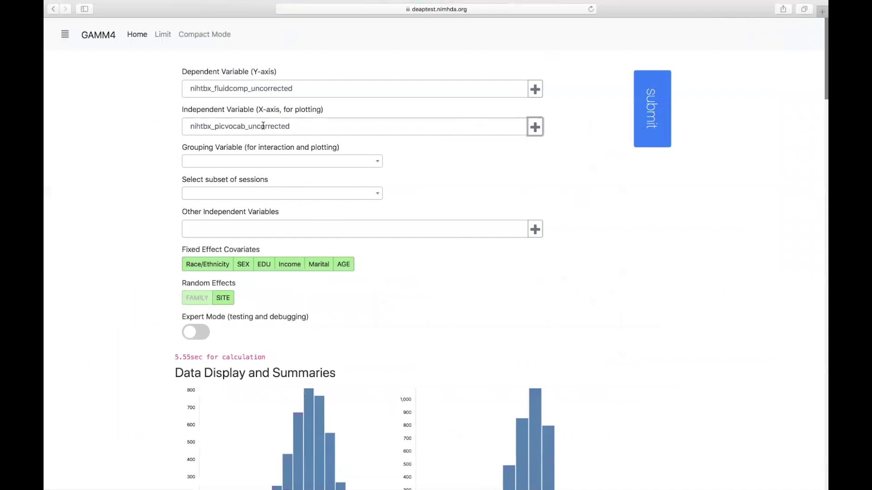
pyautogui.click(653, 99)
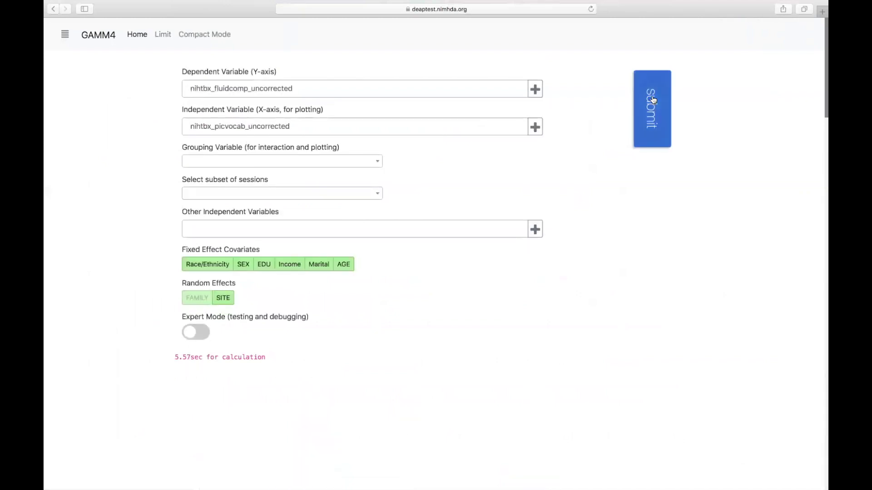
# View the summary statistics and histogram of the independent variable nihtbx_picvocab_uncorrected, then close its details.
pyautogui.click(234, 126)
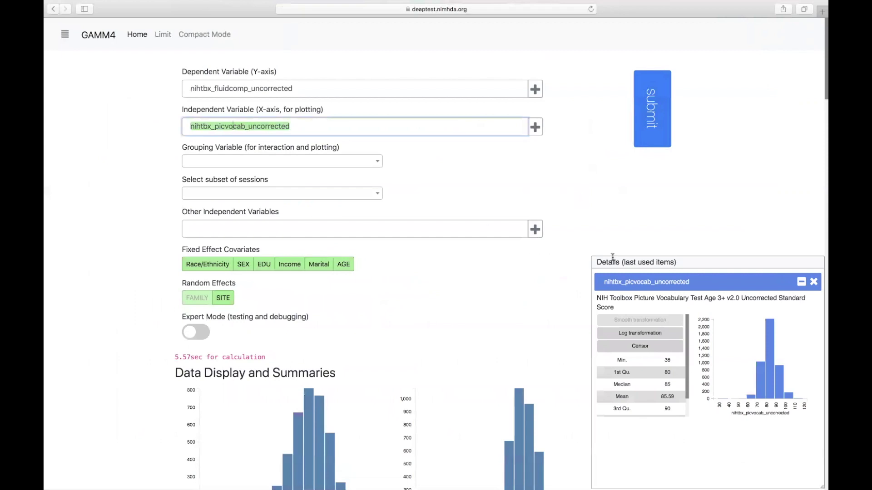
pyautogui.moveTo(685, 263); pyautogui.dragTo(662, 212)
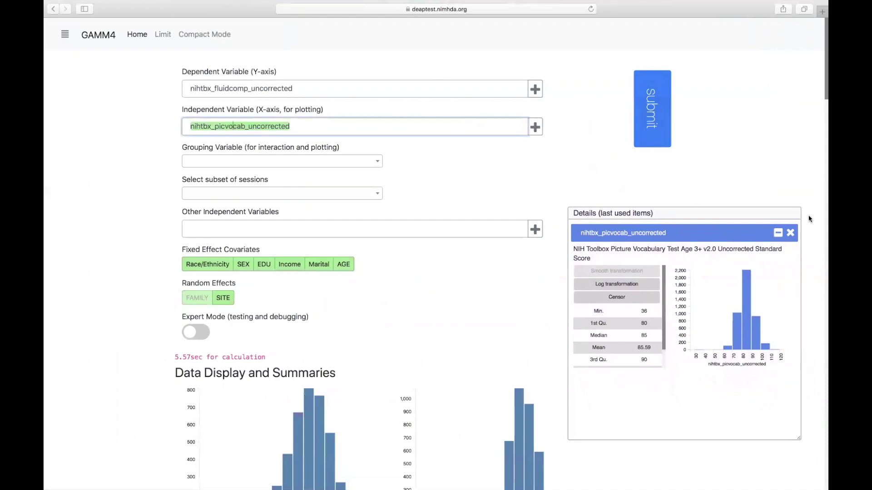
pyautogui.click(790, 232)
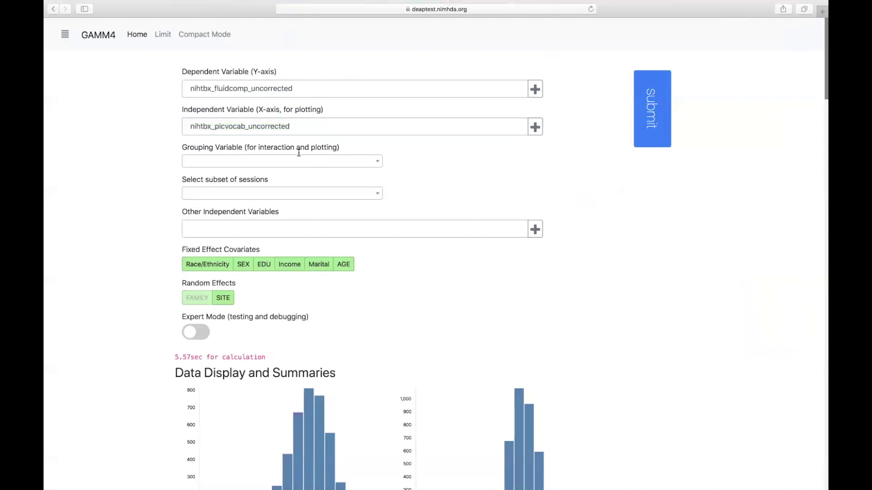
# Try the log transformation and the Censor option in turn on the dependent variable nihtbx_fluidcomp_uncorrected, removing each again.
pyautogui.click(238, 90)
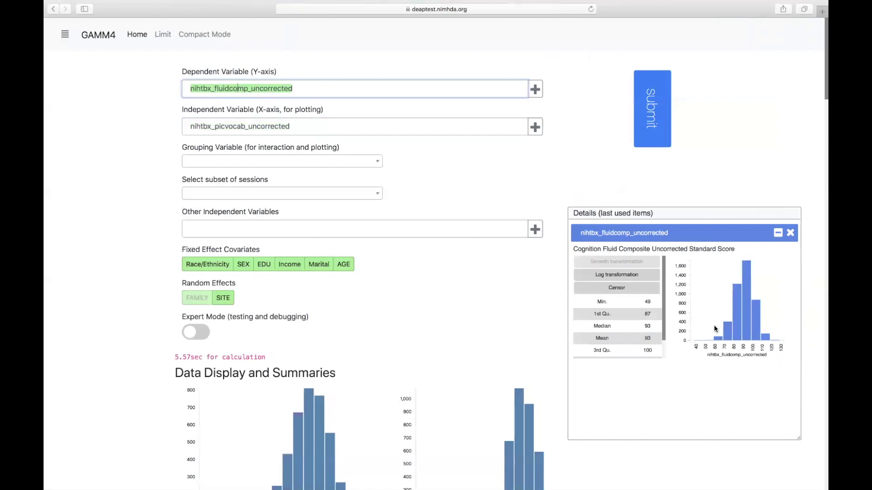
pyautogui.click(618, 278)
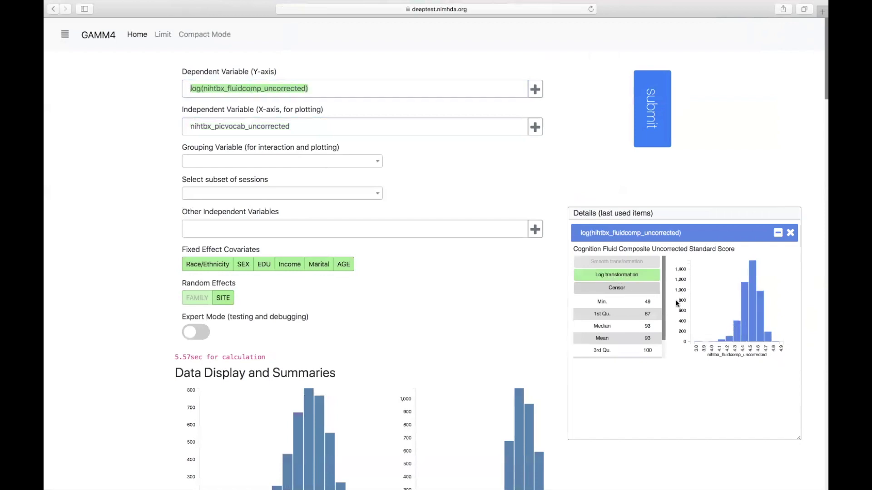
pyautogui.click(599, 275)
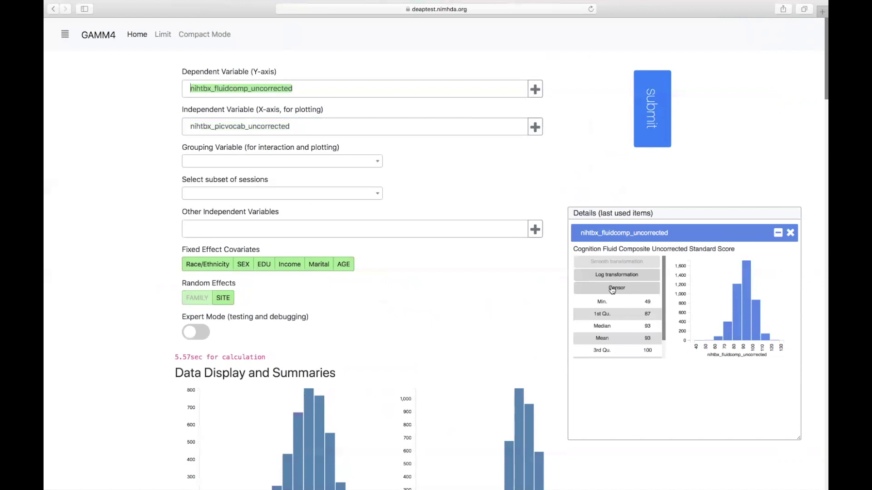
pyautogui.click(612, 289)
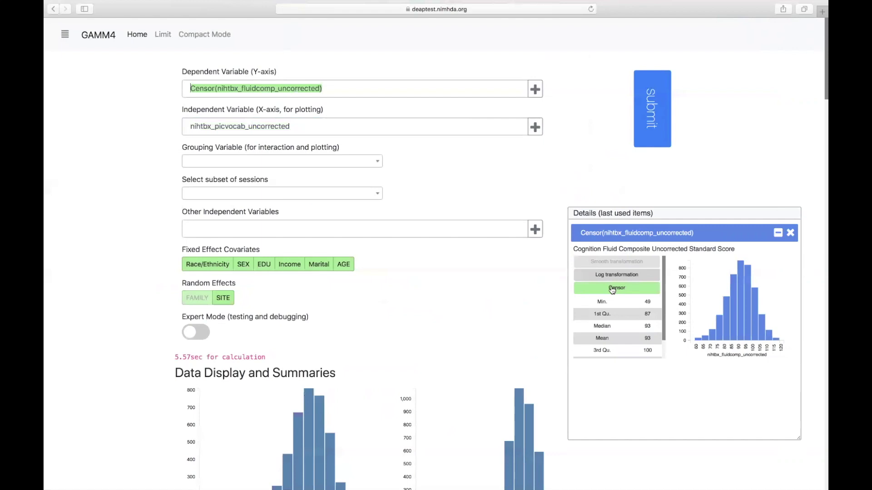
pyautogui.click(612, 289)
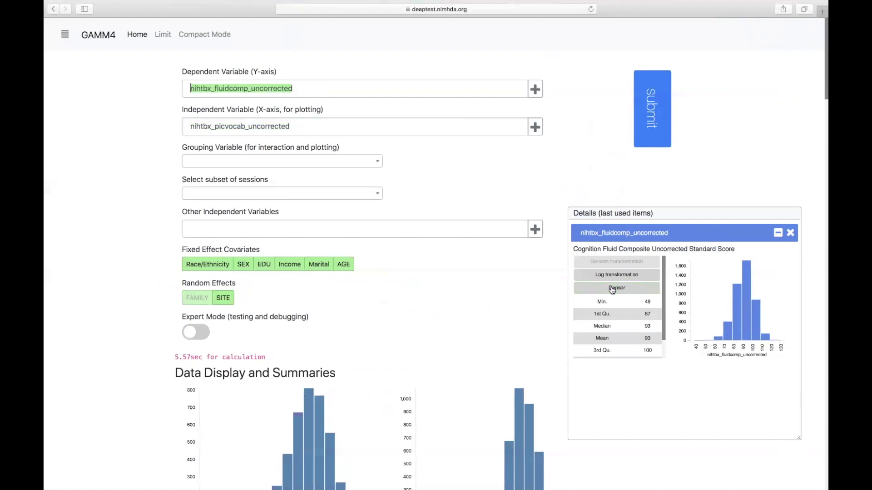
pyautogui.click(790, 234)
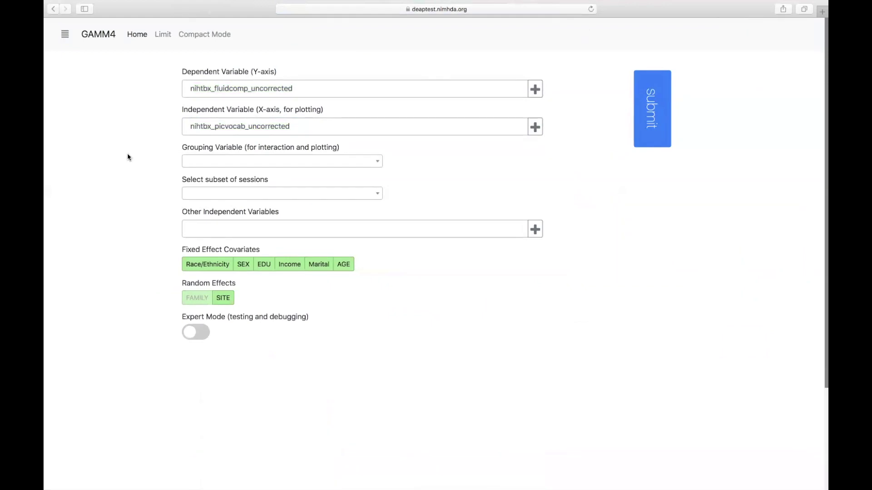
# Try the square and log transformations in turn on the independent variable nihtbx_picvocab_uncorrected, removing each again.
pyautogui.click(237, 126)
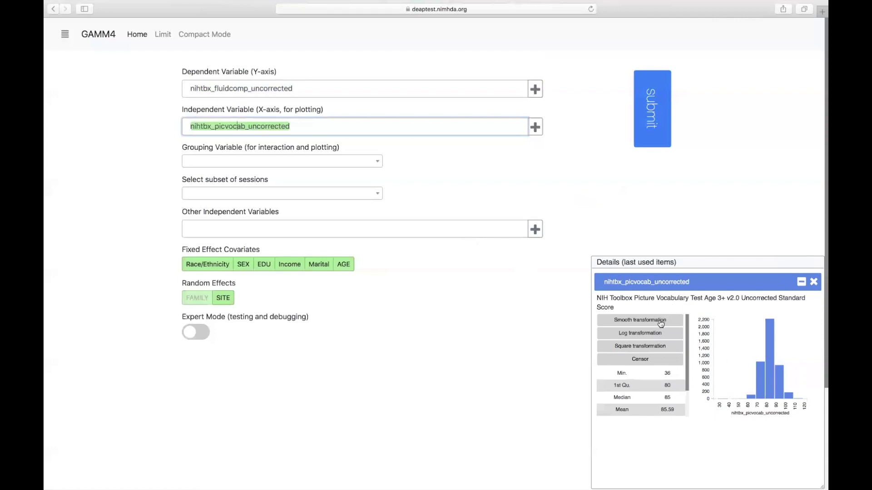
pyautogui.click(652, 347)
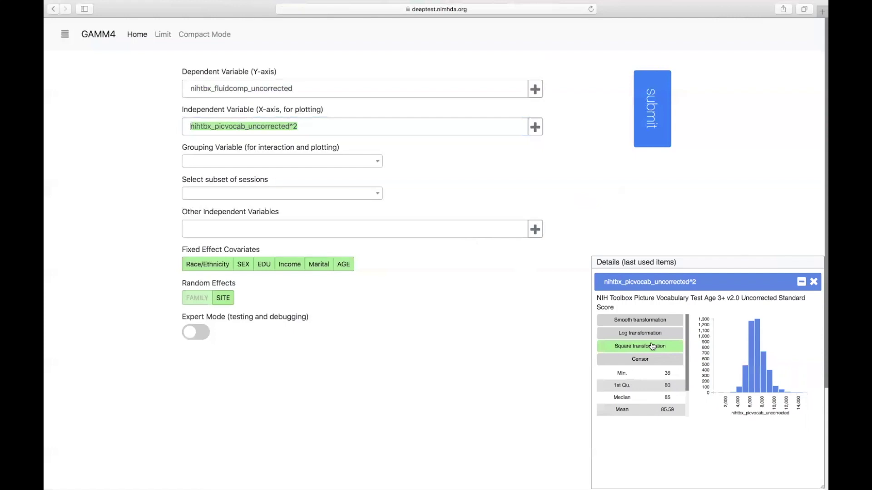
pyautogui.click(652, 346)
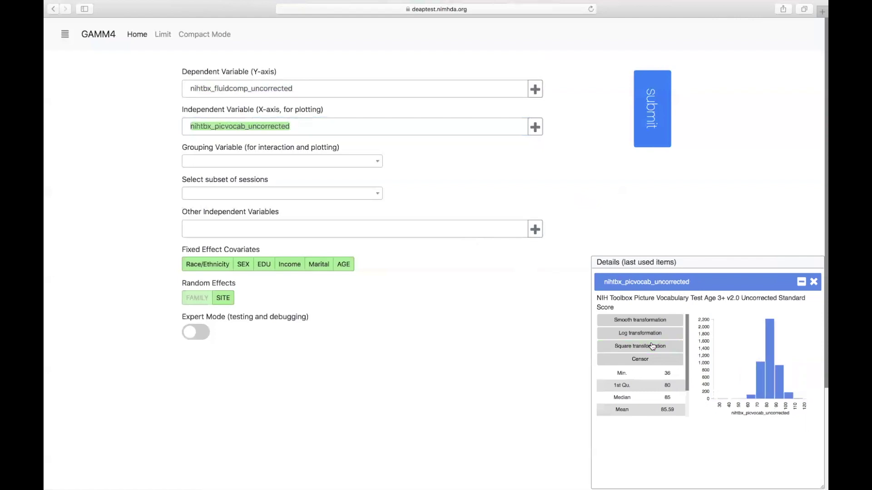
pyautogui.click(647, 335)
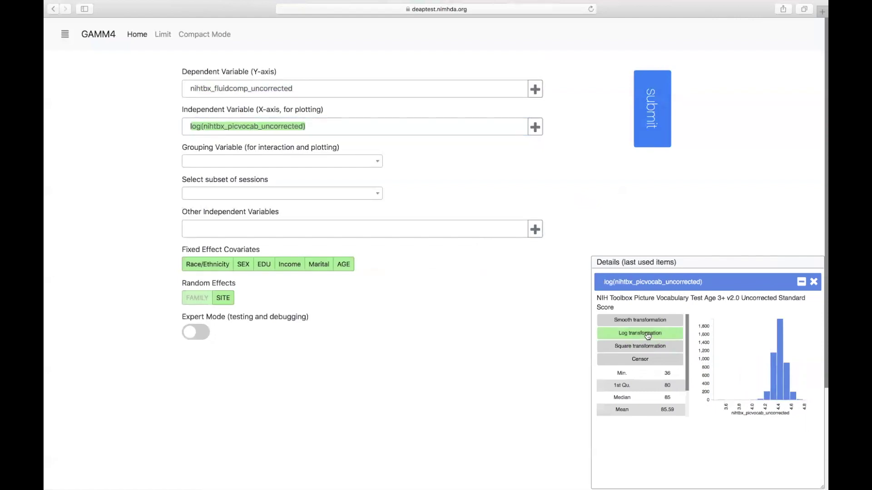
pyautogui.click(647, 335)
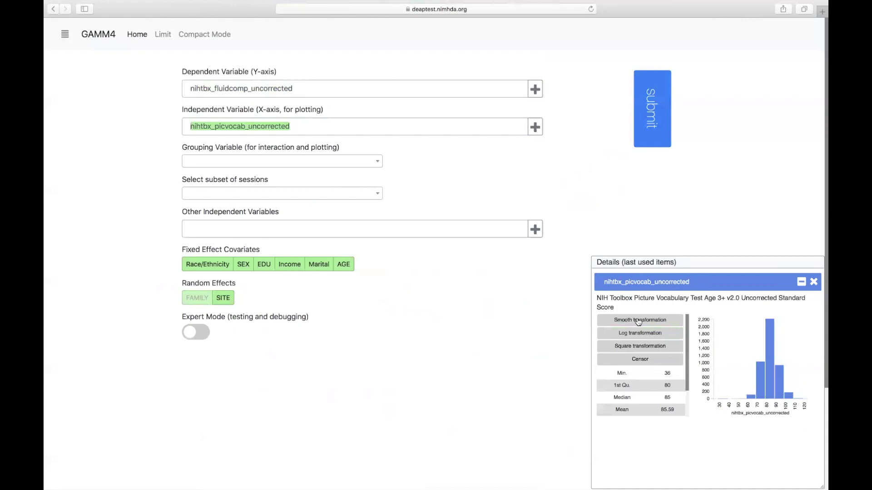
# Apply the smooth transformation to the independent variable nihtbx_picvocab_uncorrected and submit the model for calculation.
pyautogui.click(638, 322)
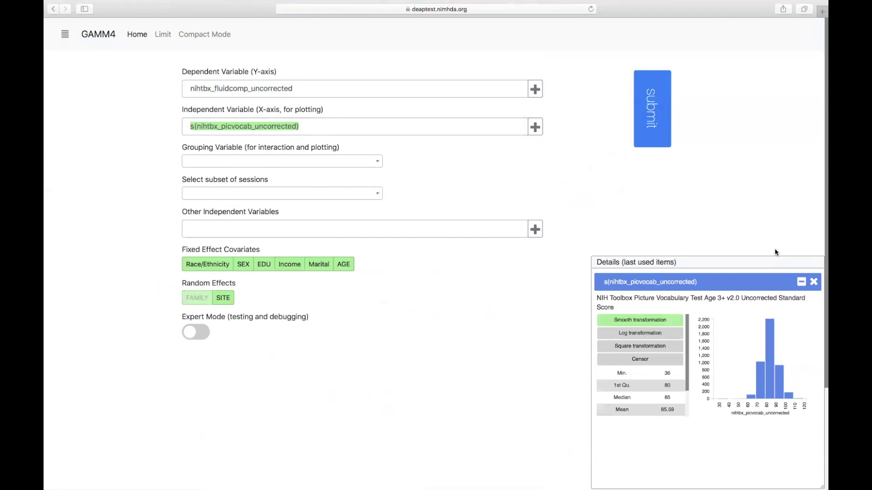
pyautogui.click(814, 282)
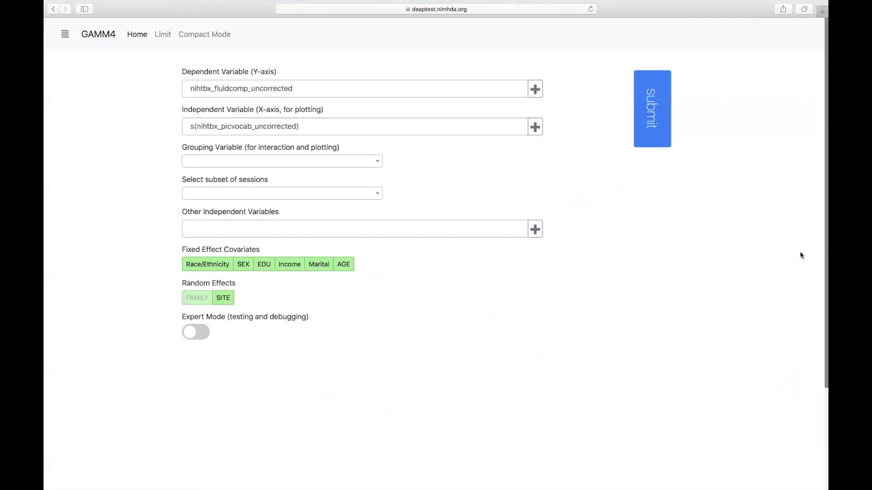
pyautogui.click(655, 113)
# Examine the smooth-term model's histograms, fitted curve, formula, and effect size, ANOVA and parameter tables.
pyautogui.scroll(-10, 784, 401)
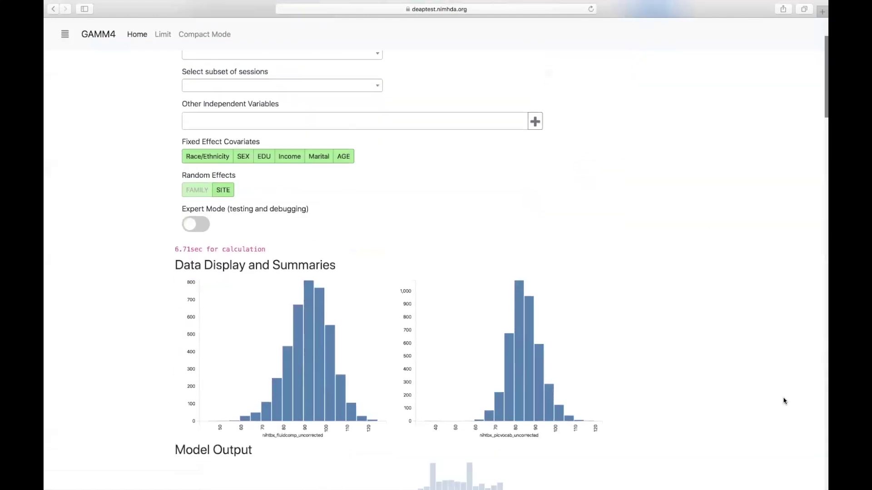
pyautogui.scroll(-3, 784, 402)
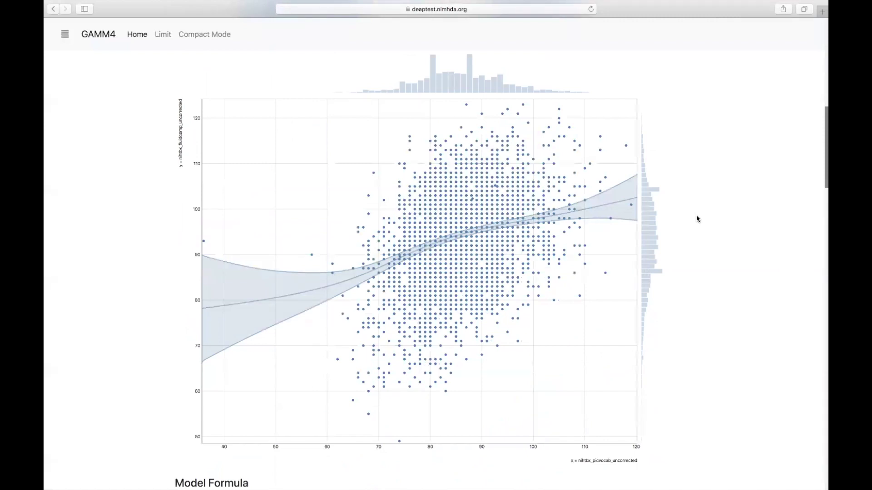
pyautogui.scroll(-10, 697, 216)
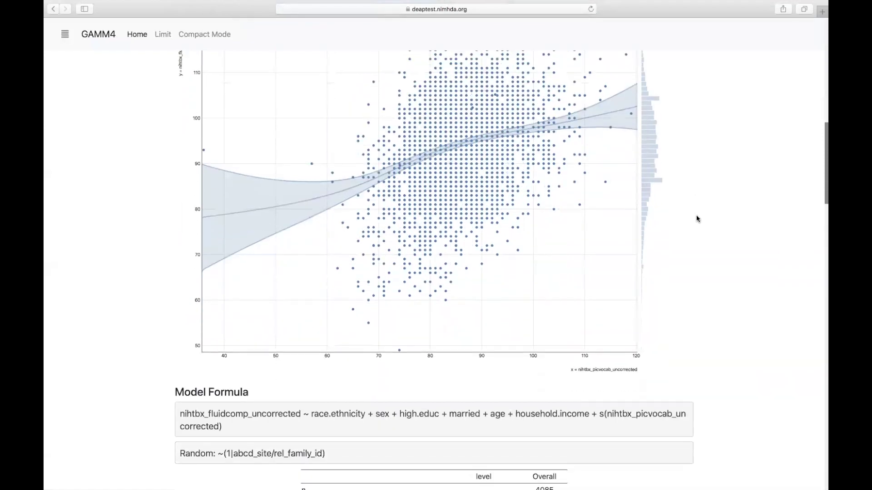
pyautogui.scroll(-5, 697, 218)
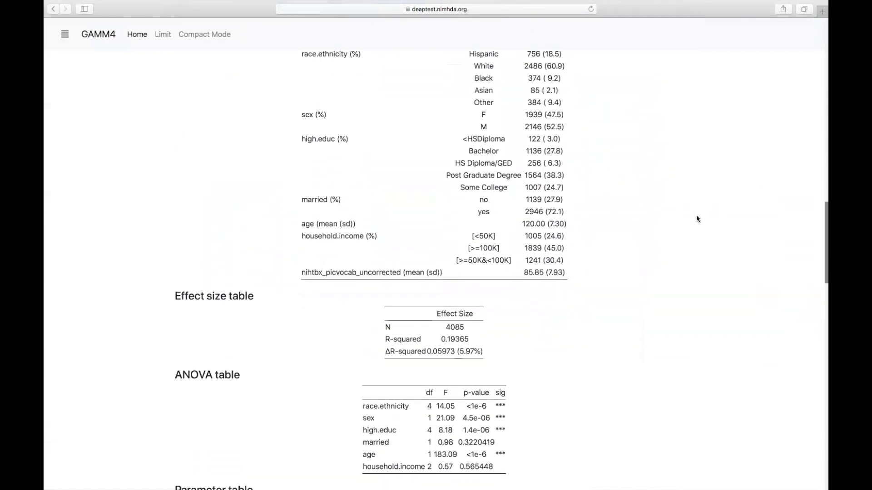
pyautogui.scroll(-5, 697, 219)
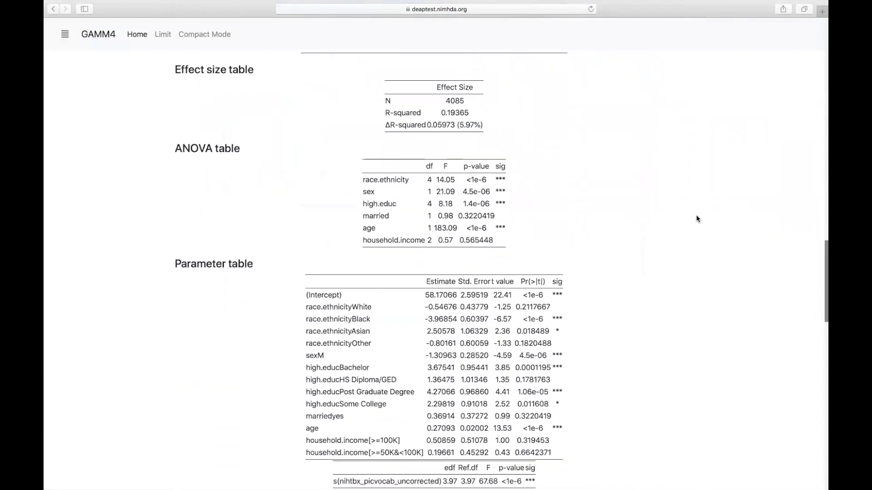
pyautogui.scroll(-1, 500, 377)
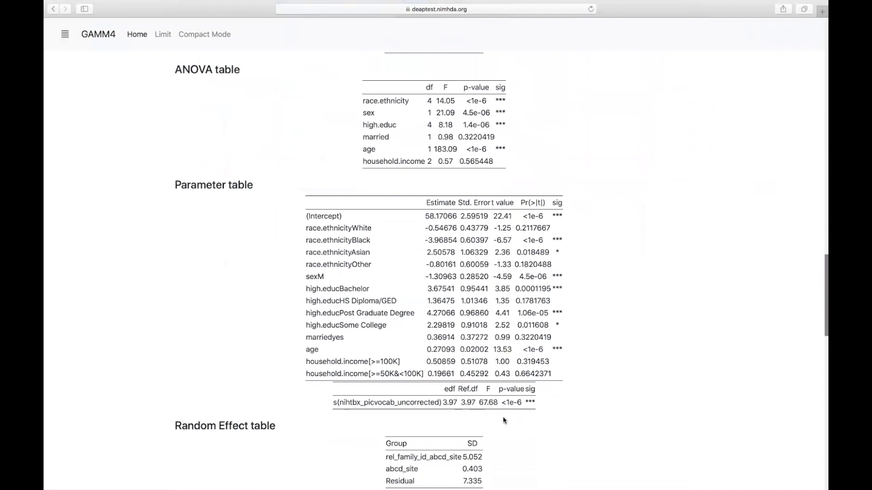
pyautogui.scroll(1, 709, 316)
# Remove the smooth transformation from the independent variable nihtbx_picvocab_uncorrected and close its details.
pyautogui.scroll(20, 709, 316)
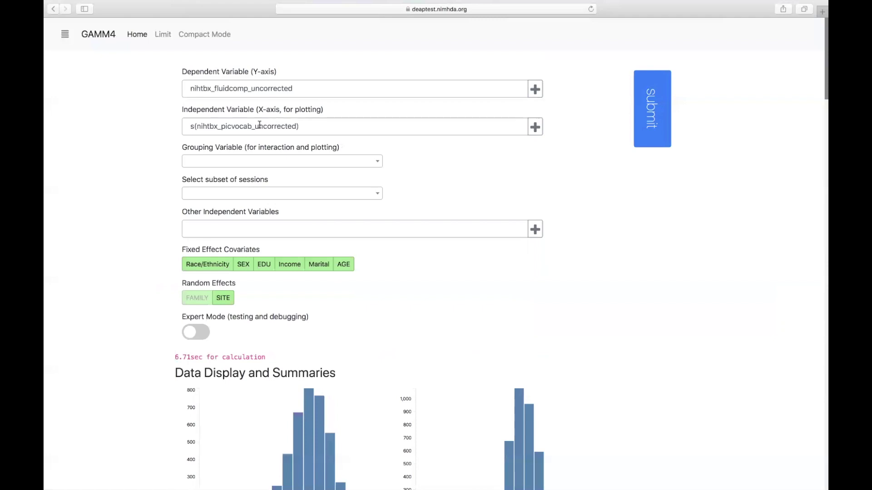
pyautogui.click(196, 125)
pyautogui.tripleClick(191, 126)
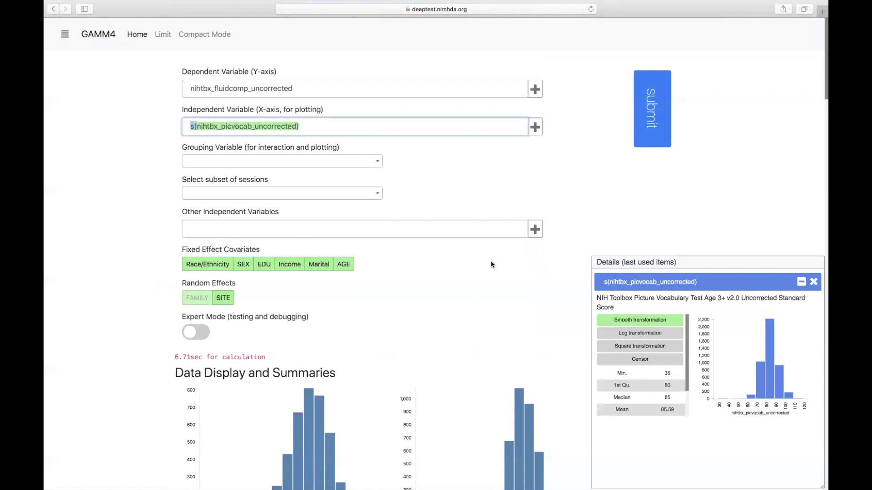
pyautogui.click(635, 320)
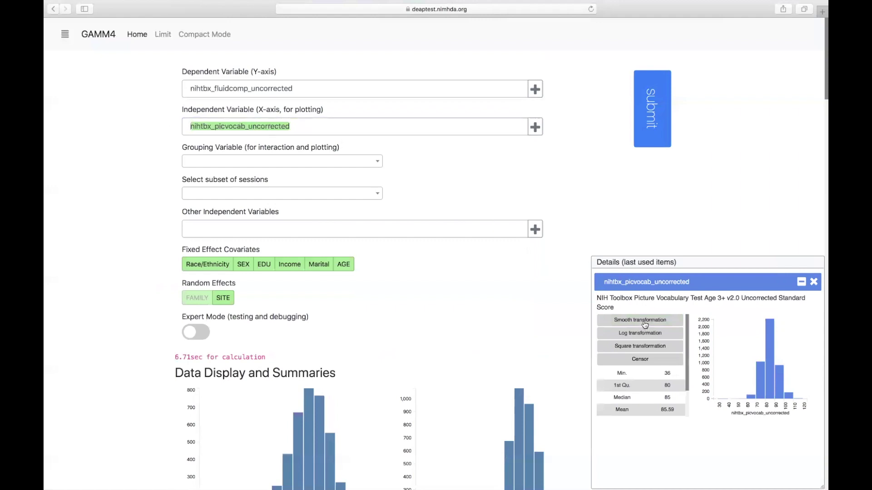
pyautogui.click(814, 282)
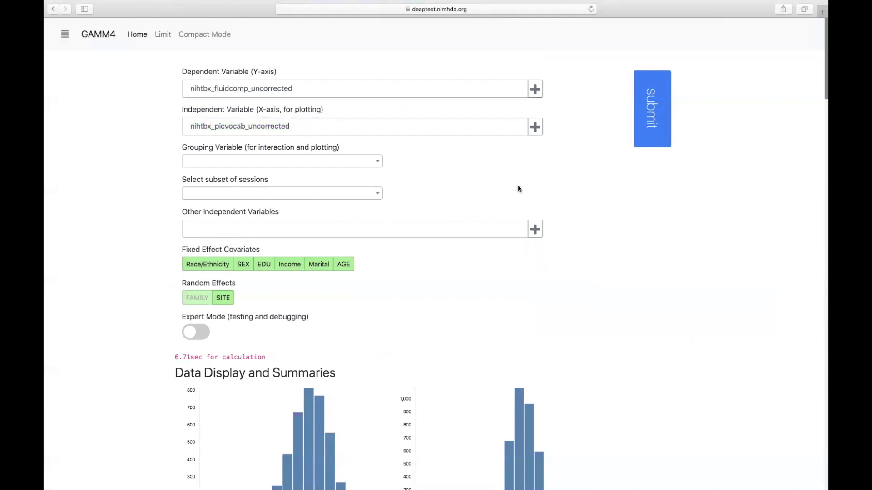
# Add nihtbx_flanker_uncorrected to the other independent variables.
pyautogui.click(240, 227)
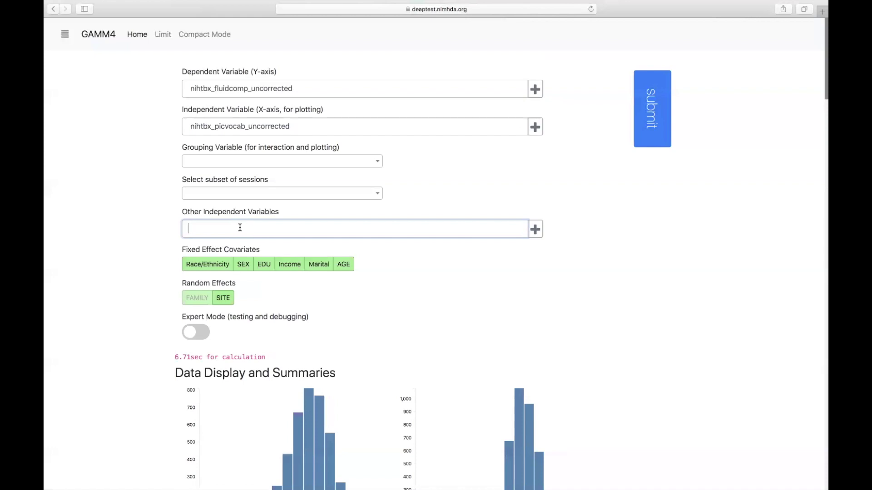
pyautogui.write('niht')
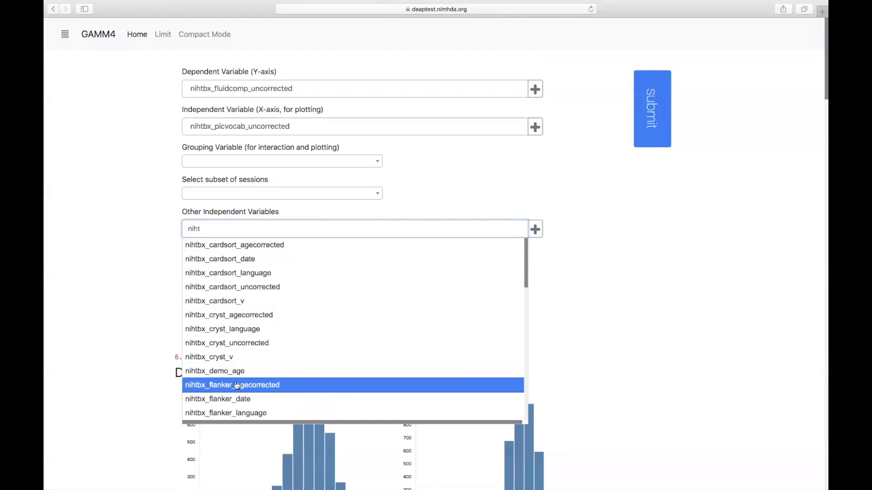
pyautogui.scroll(-3, 252, 377)
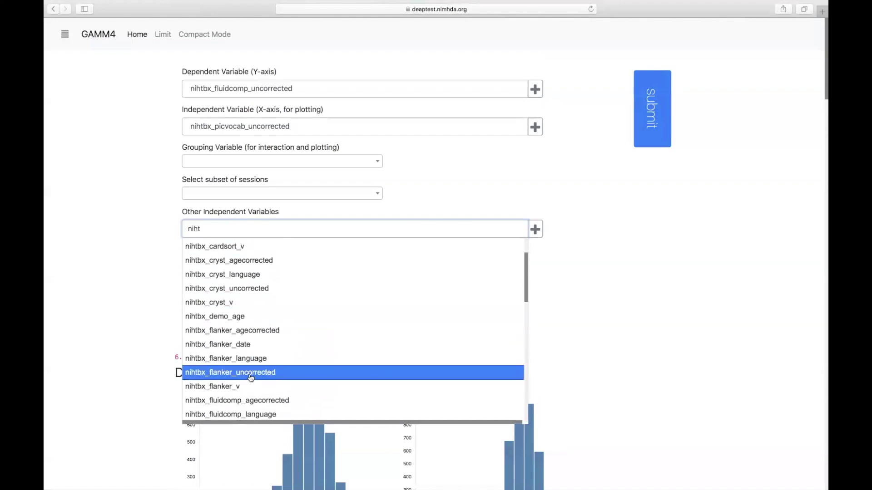
pyautogui.click(252, 378)
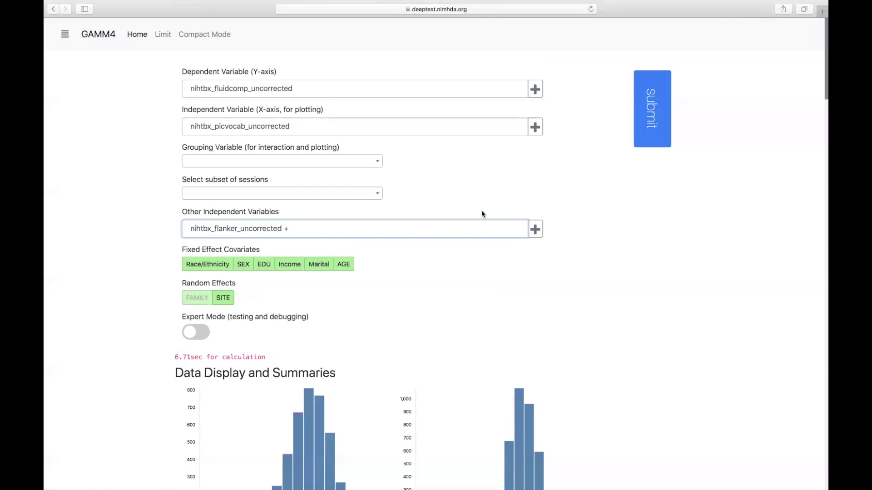
pyautogui.scroll(-1, 591, 319)
pyautogui.scroll(1, 591, 319)
# Add an interaction with gender to the other independent variable nihtbx_flanker_uncorrected and submit the model for calculation.
pyautogui.doubleClick(251, 228)
pyautogui.rightClick(251, 228)
pyautogui.press('super+c')
pyautogui.click(252, 227)
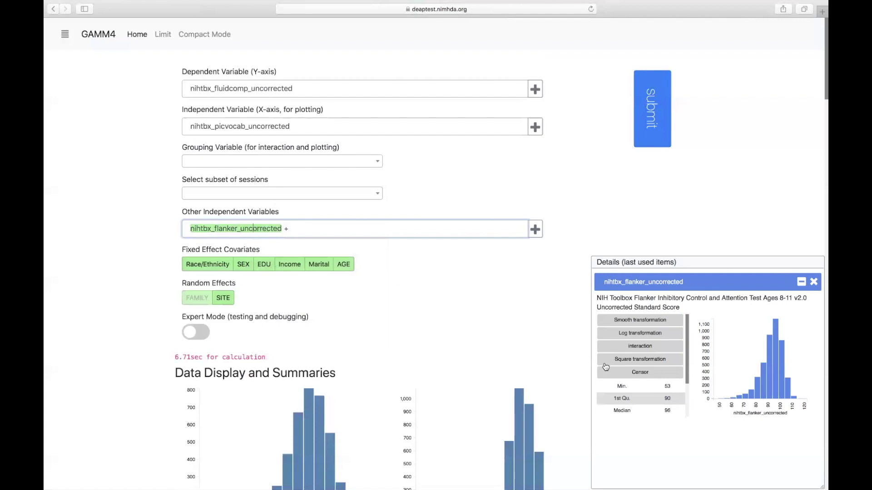
pyautogui.click(633, 348)
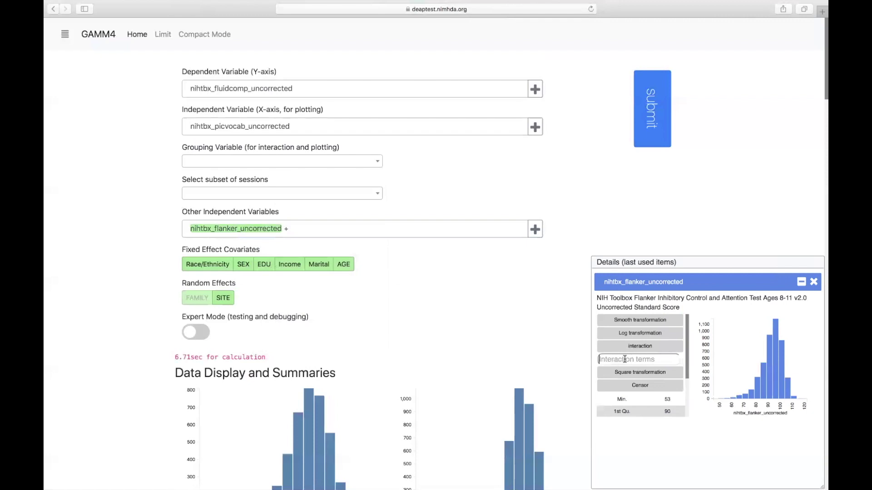
pyautogui.write('gend')
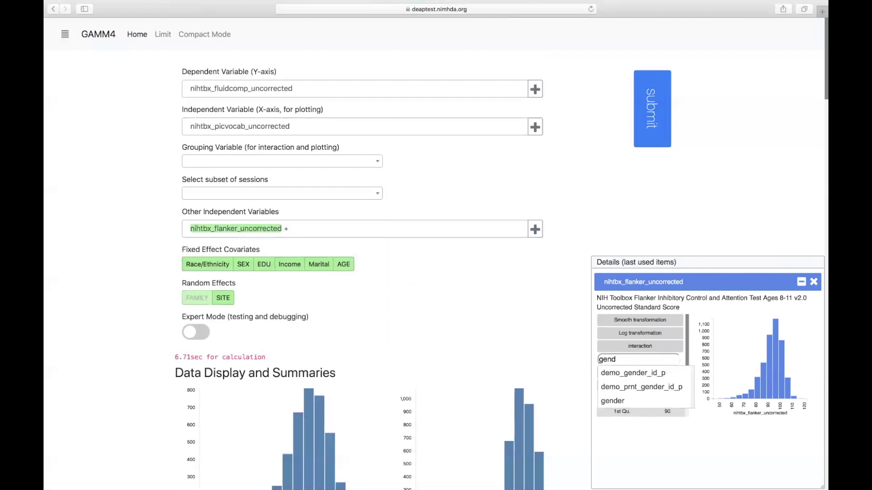
pyautogui.click(618, 401)
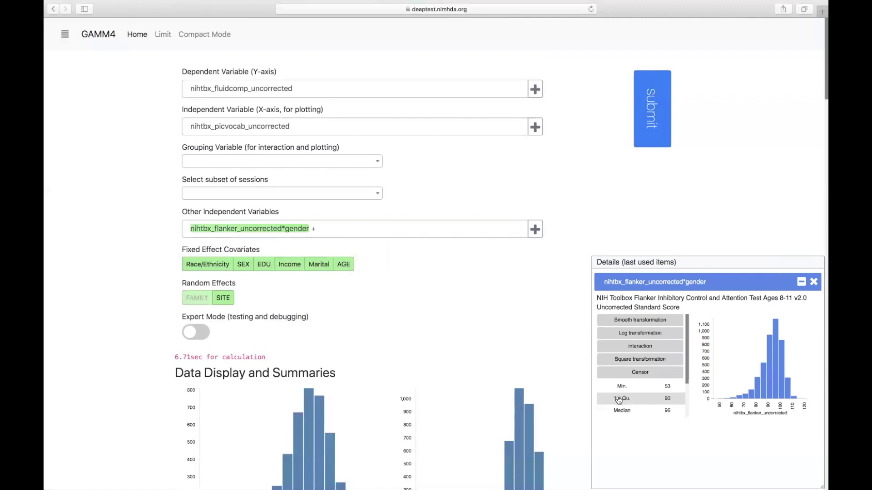
pyautogui.click(649, 118)
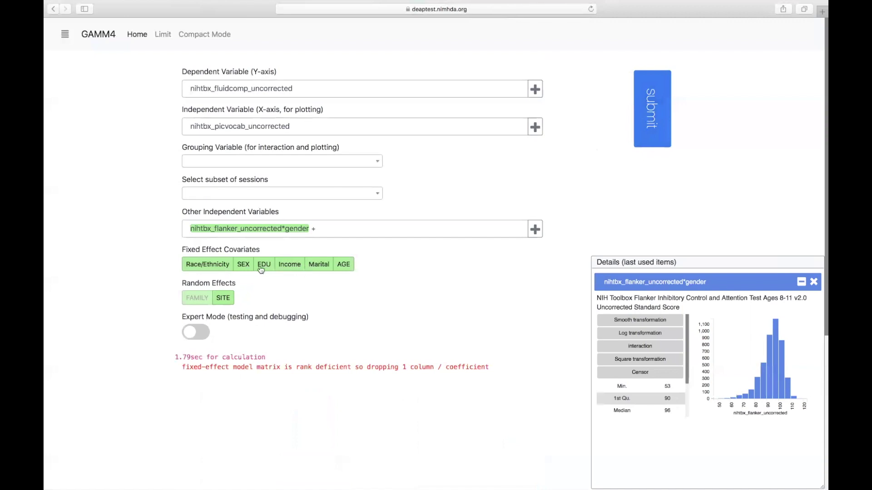
# Exclude SEX from the fixed effect covariates and resubmit the model.
pyautogui.click(306, 229)
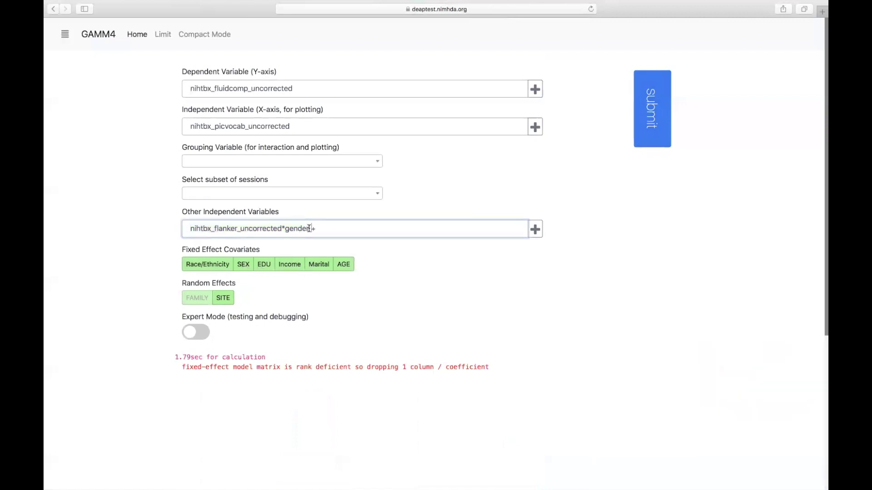
pyautogui.click(243, 265)
pyautogui.click(650, 108)
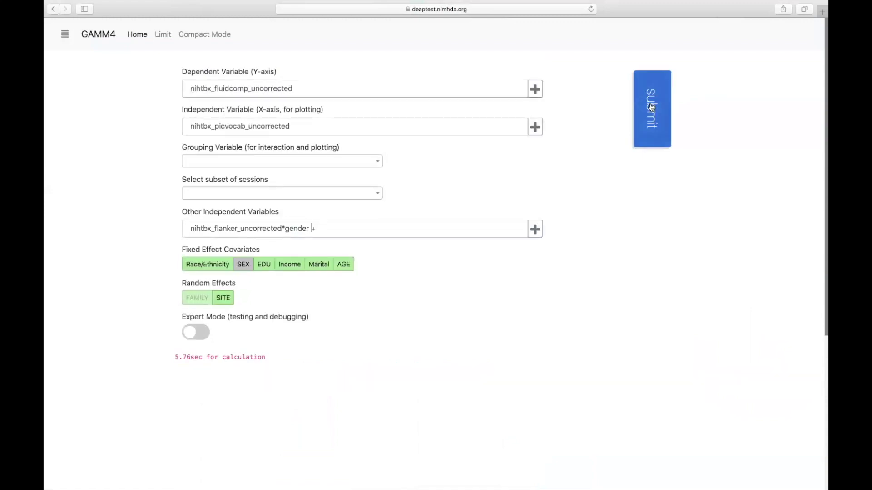
# Examine the flanker-by-gender interaction model's histograms, fitted plot, and effect size, ANOVA, parameter and random effect tables.
pyautogui.scroll(-4, 679, 330)
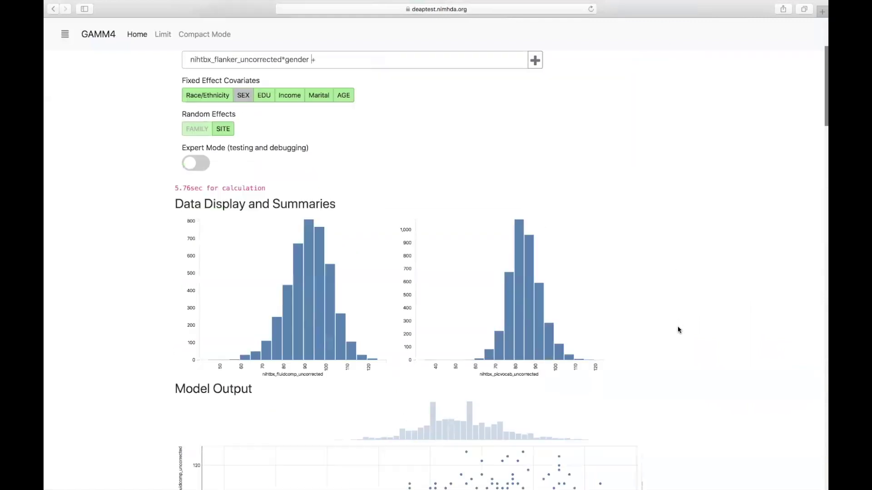
pyautogui.scroll(-7, 678, 328)
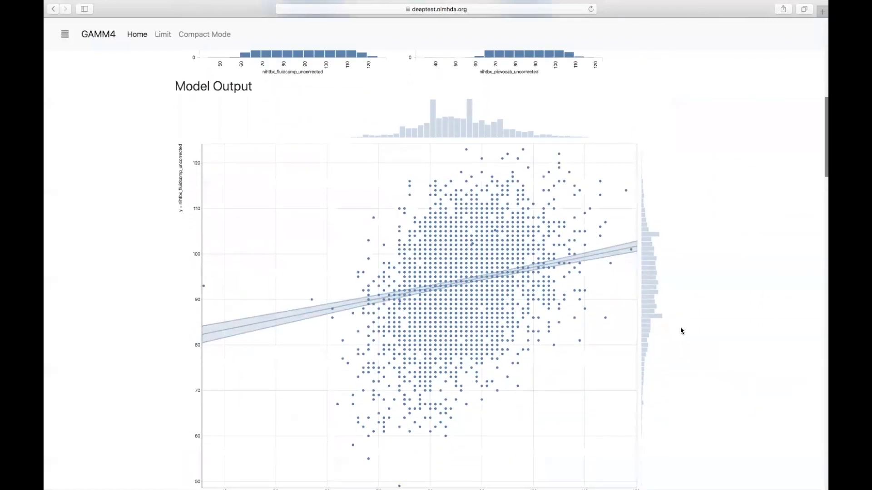
pyautogui.scroll(-1, 681, 331)
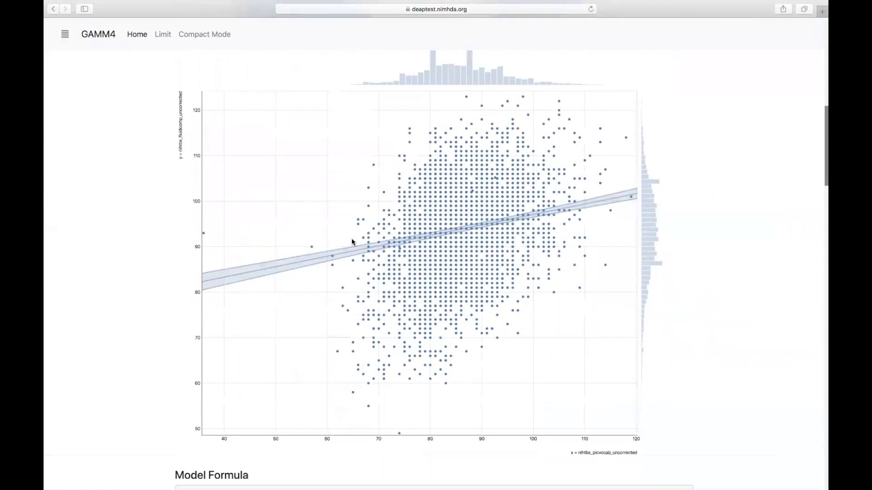
pyautogui.scroll(-10, 716, 363)
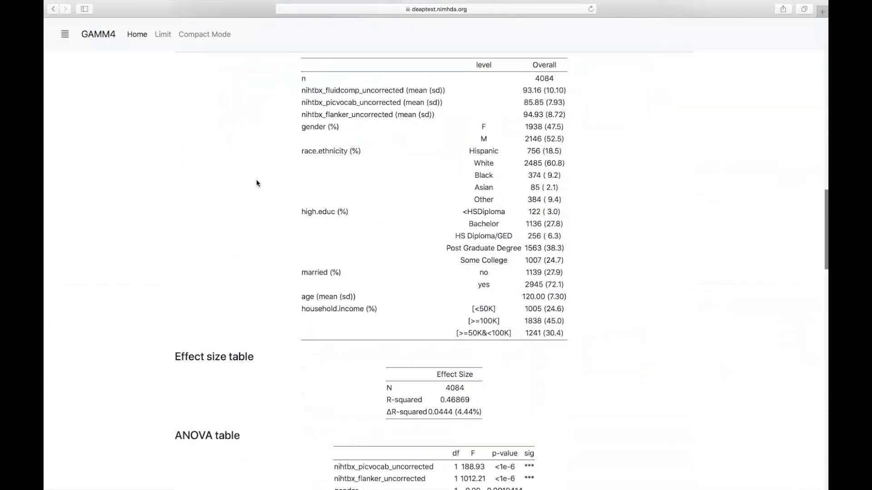
pyautogui.scroll(-5, 259, 220)
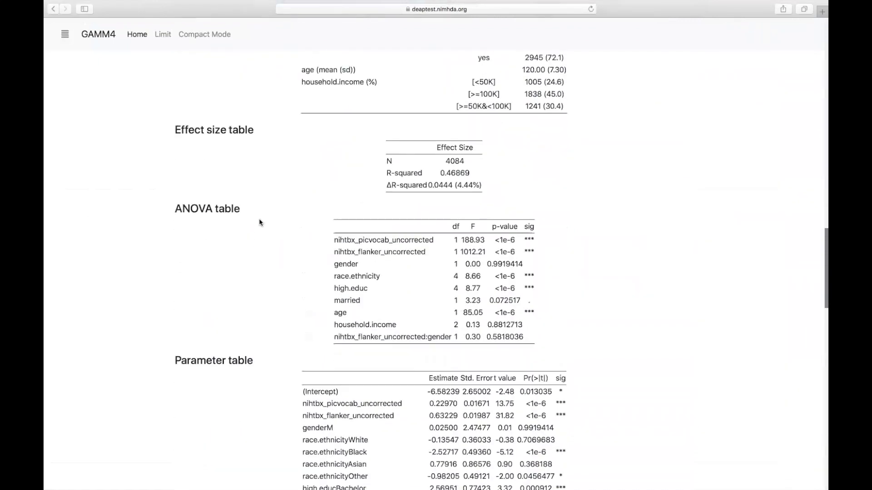
pyautogui.scroll(-5, 259, 221)
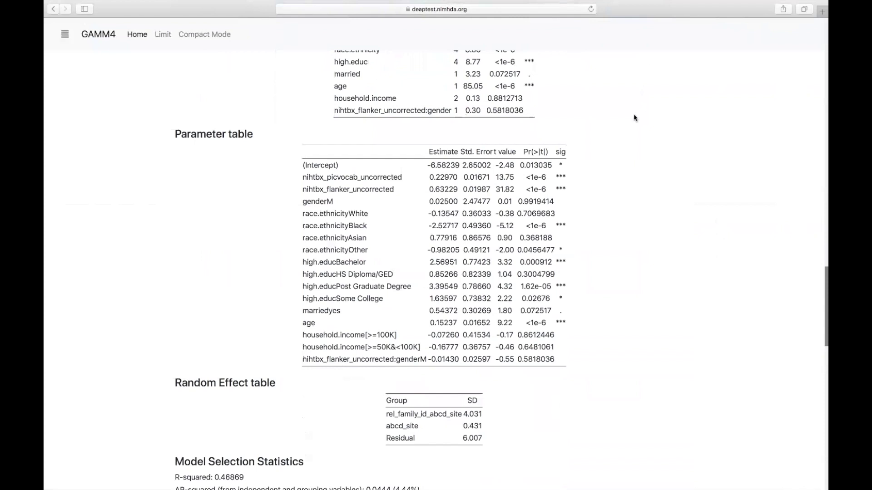
pyautogui.scroll(15, 645, 116)
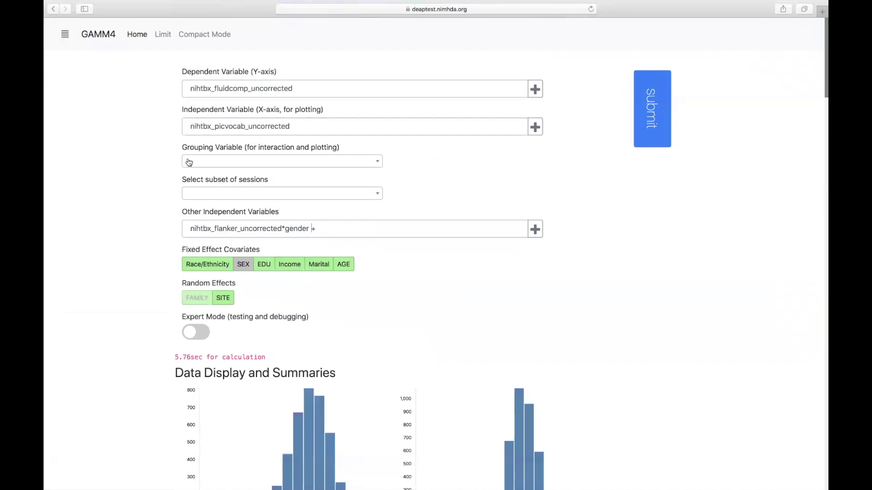
# Clear the other independent variables and include SEX among the fixed effect covariates again.
pyautogui.moveTo(328, 228); pyautogui.dragTo(183, 227)
pyautogui.press('BackSpace')
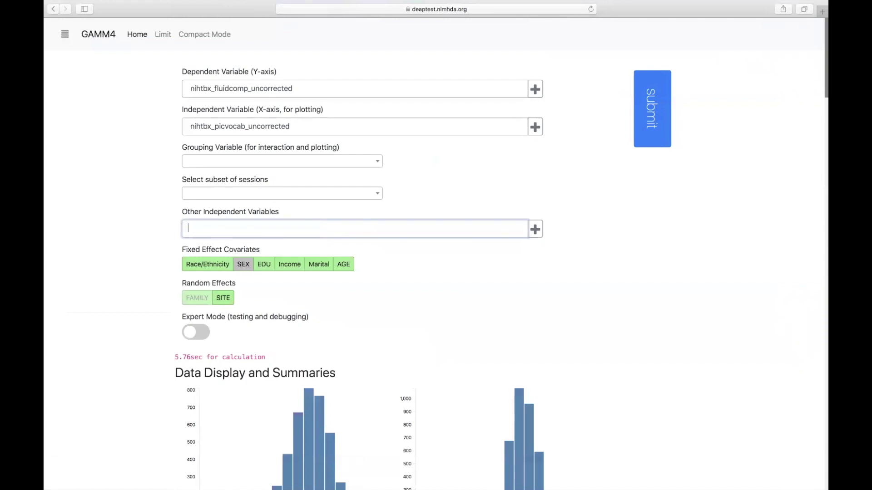
pyautogui.click(244, 266)
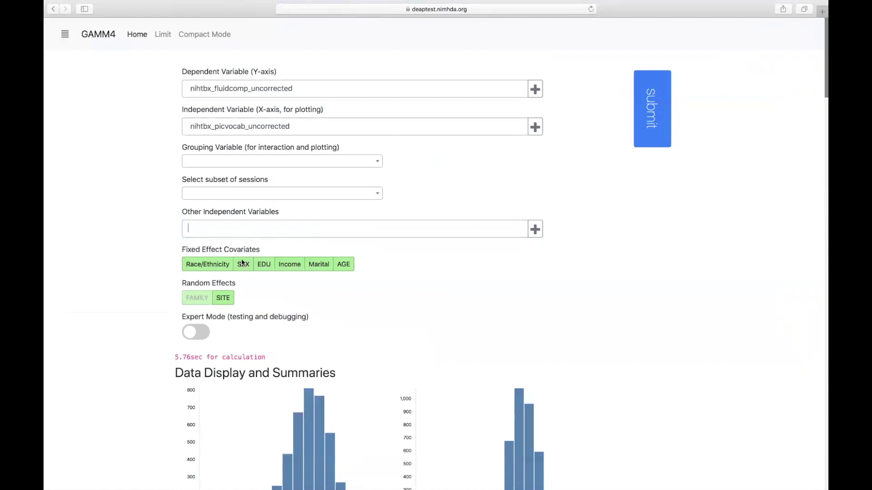
# Set the grouping variable to sex and submit the model for calculation.
pyautogui.click(265, 161)
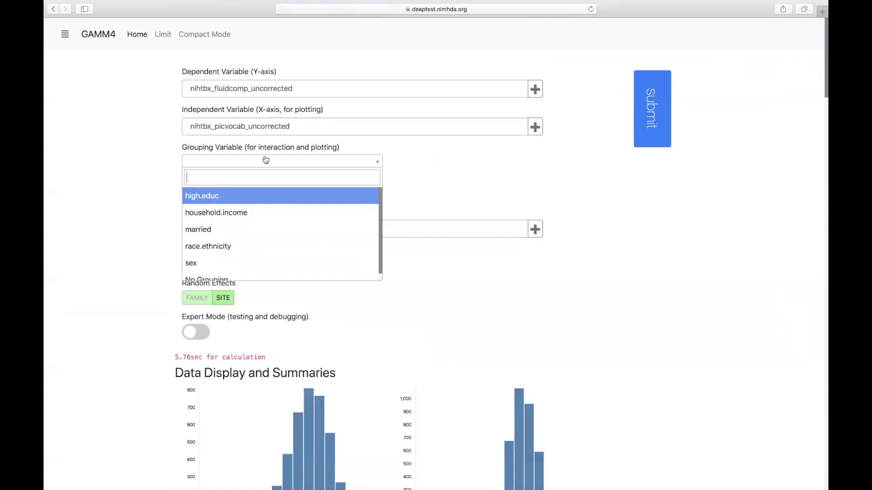
pyautogui.click(209, 263)
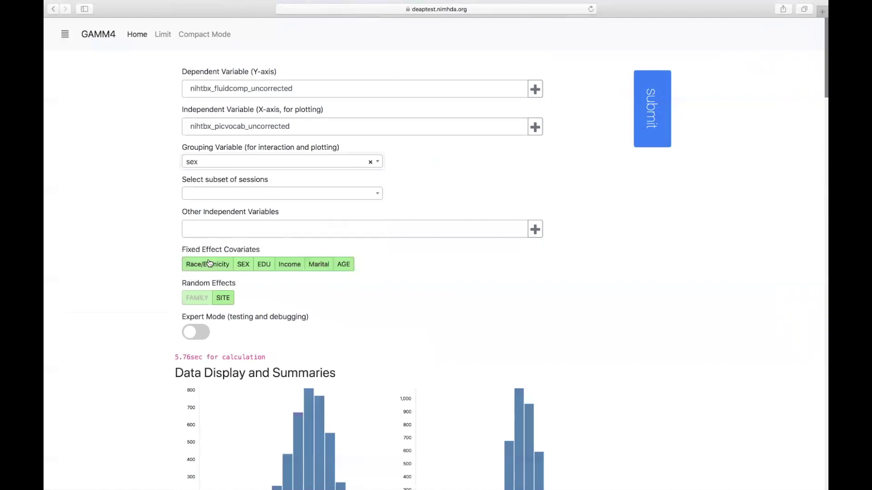
pyautogui.click(649, 109)
# Isolate the M and F groups in turn in the model output plot, and show both groups again.
pyautogui.scroll(-10, 722, 288)
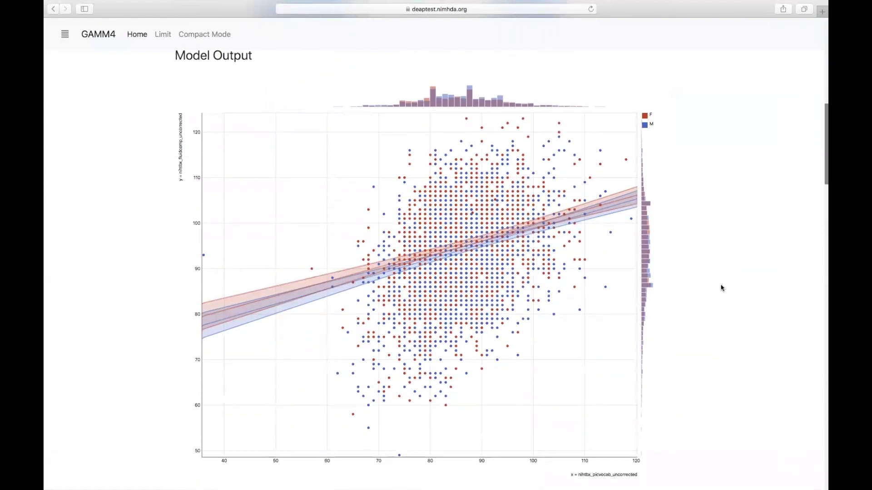
pyautogui.scroll(-2, 721, 288)
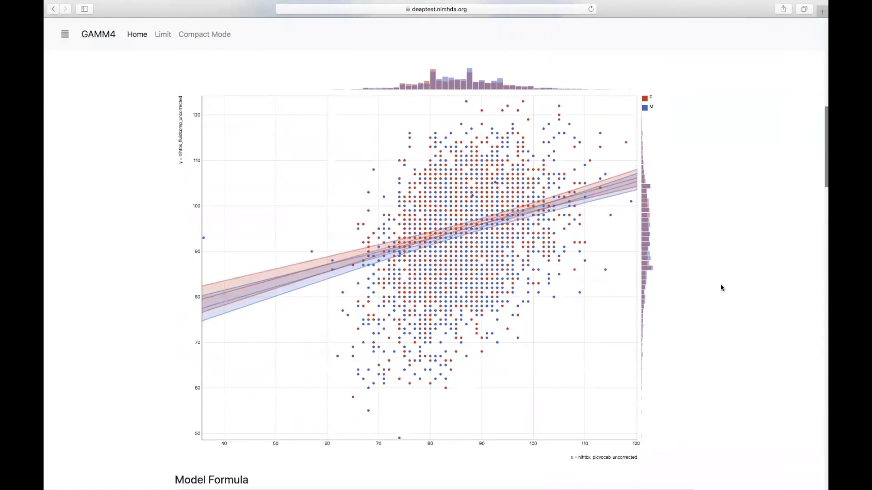
pyautogui.doubleClick(645, 109)
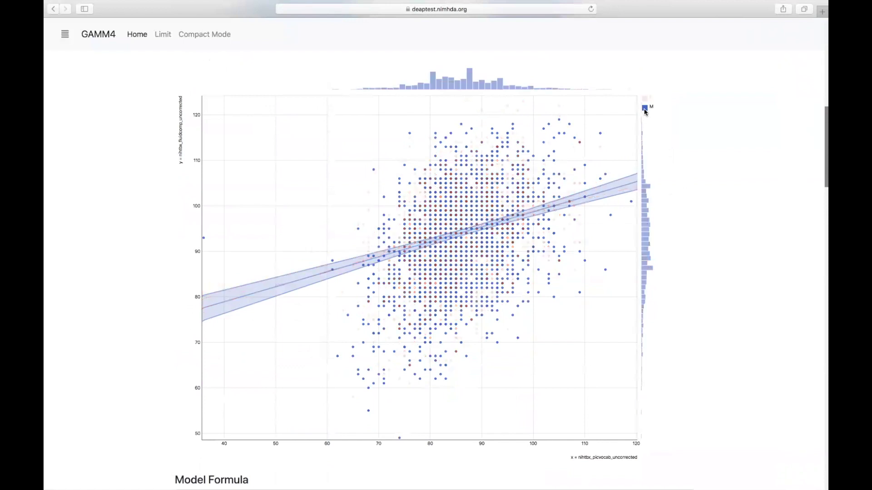
pyautogui.doubleClick(644, 100)
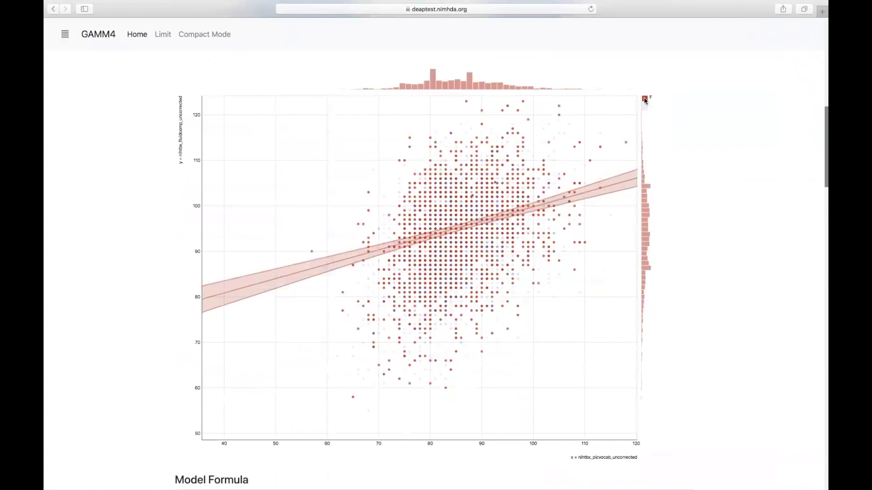
pyautogui.doubleClick(644, 112)
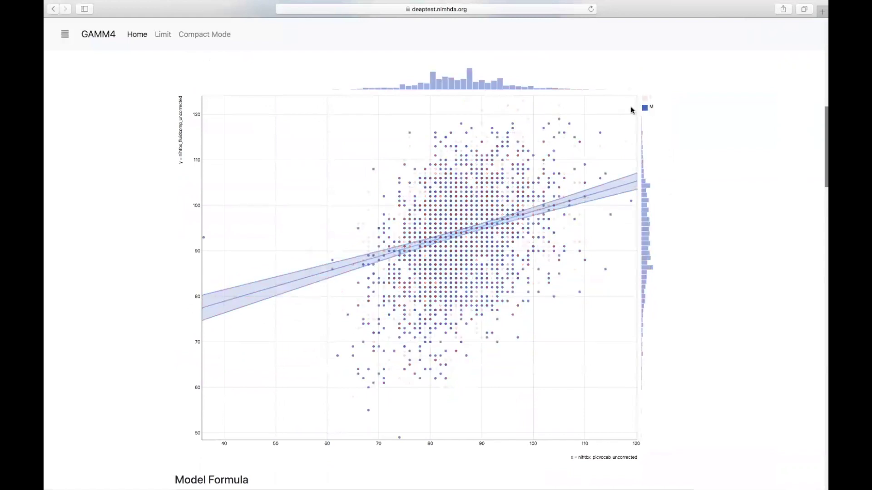
pyautogui.doubleClick(644, 108)
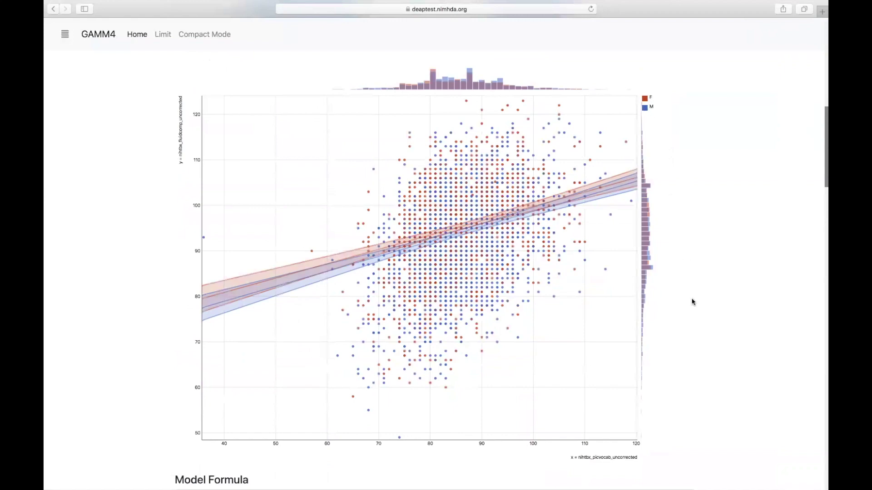
# Review the sex-grouped model's formula, group summary, ANOVA and parameter tables, including the interaction with nihtbx_picvocab_uncorrected.
pyautogui.scroll(-10, 693, 302)
pyautogui.scroll(-9, 692, 302)
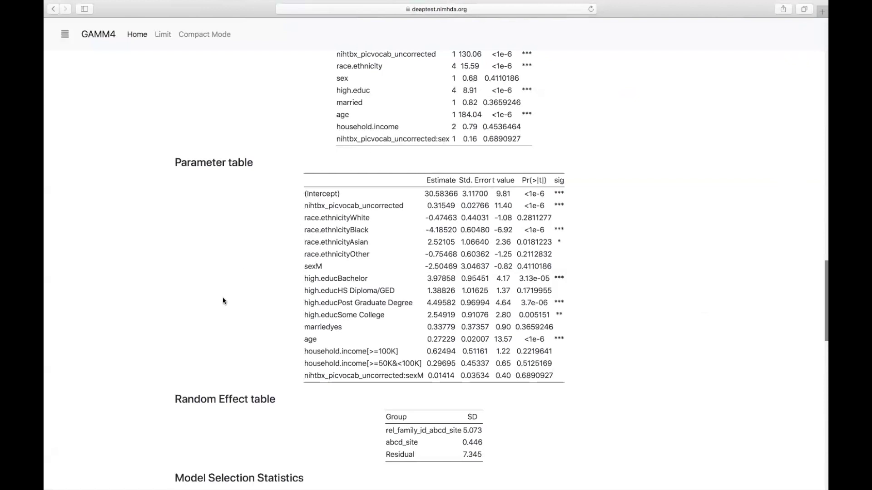
pyautogui.scroll(20, 224, 301)
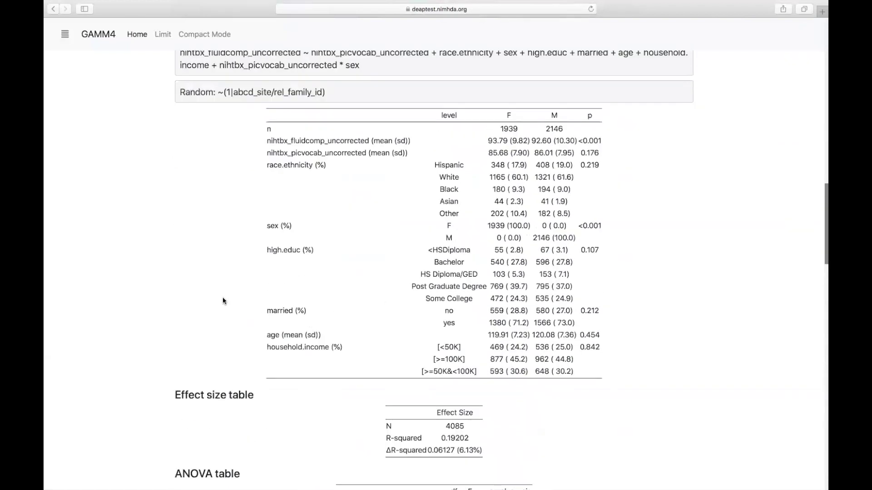
pyautogui.scroll(10, 137, 214)
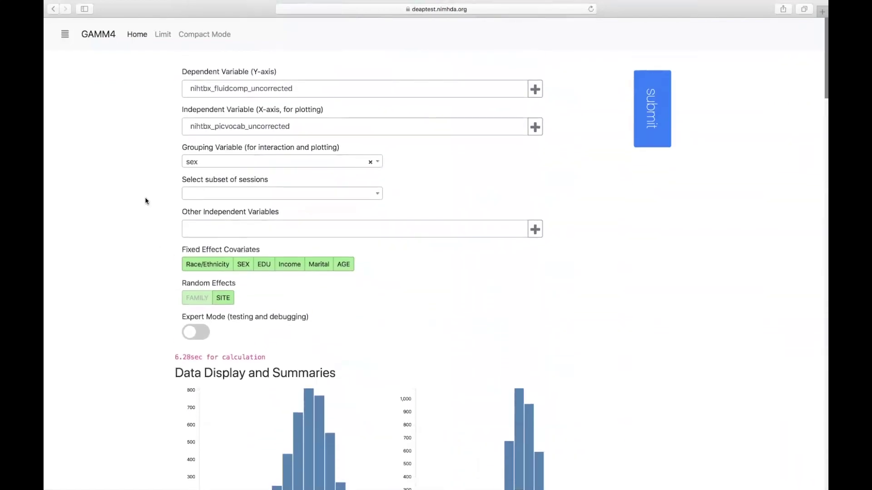
# Set the grouping variable to No Grouping.
pyautogui.click(377, 162)
pyautogui.scroll(-3, 362, 178)
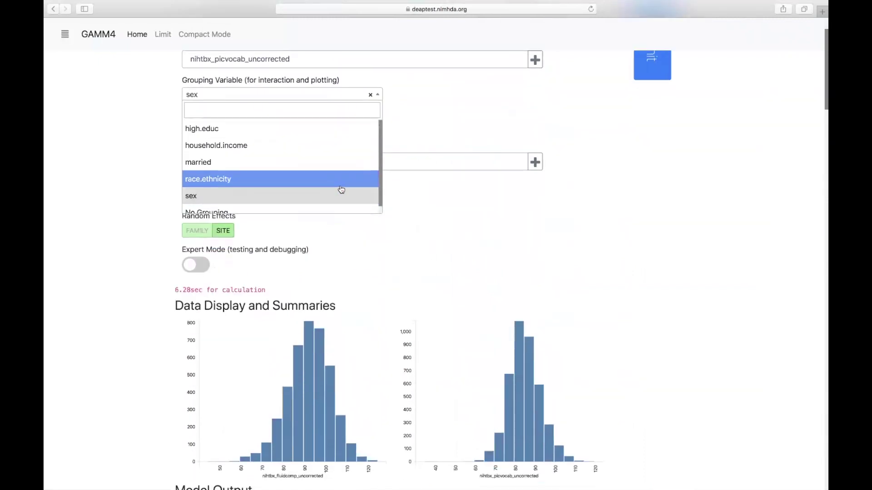
pyautogui.click(336, 208)
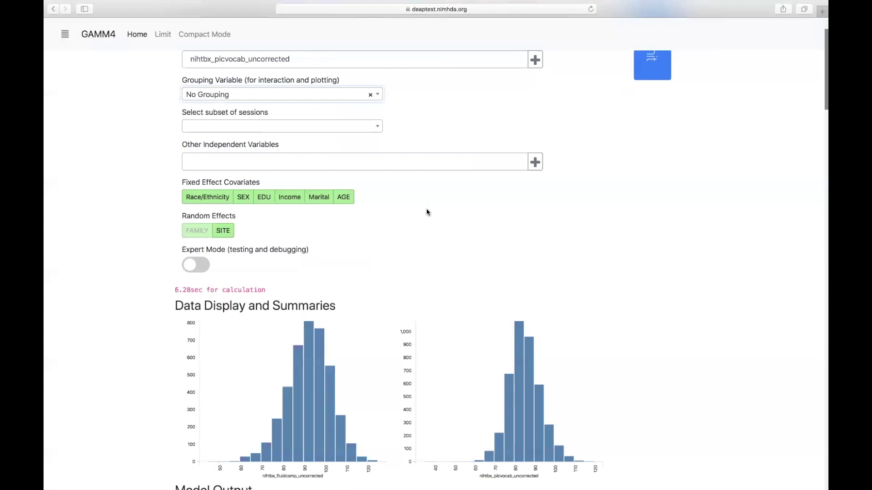
pyautogui.scroll(1, 491, 242)
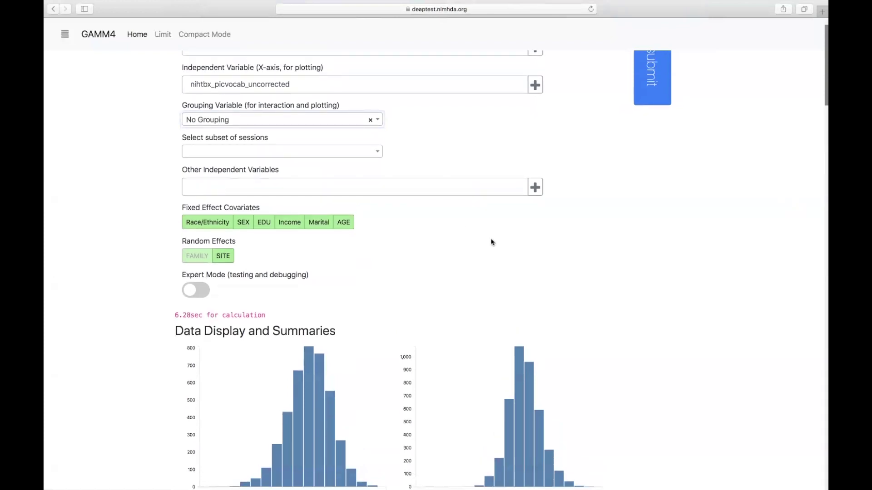
pyautogui.scroll(-1, 491, 242)
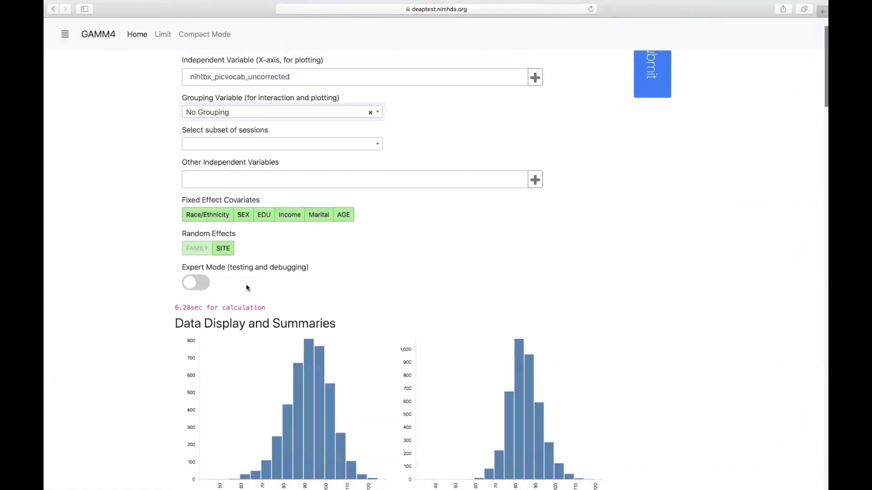
# Turn on Expert Mode to view the R code behind the model, and turn it off again.
pyautogui.click(203, 286)
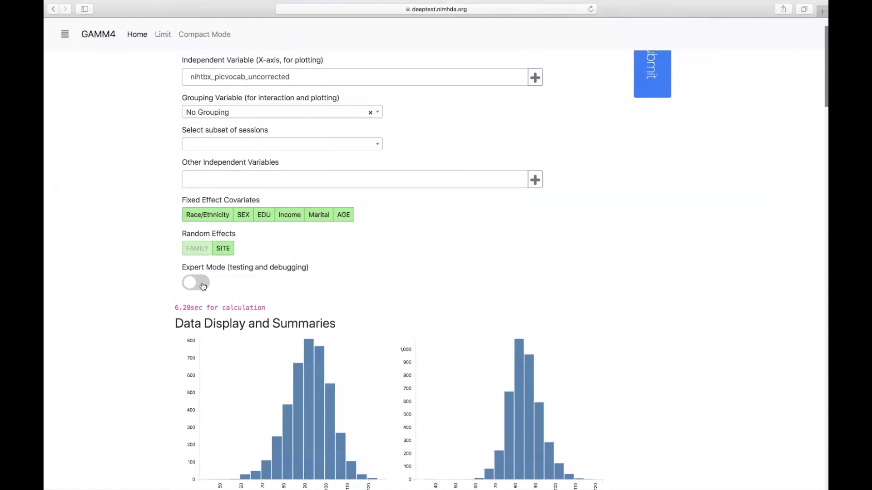
pyautogui.click(203, 286)
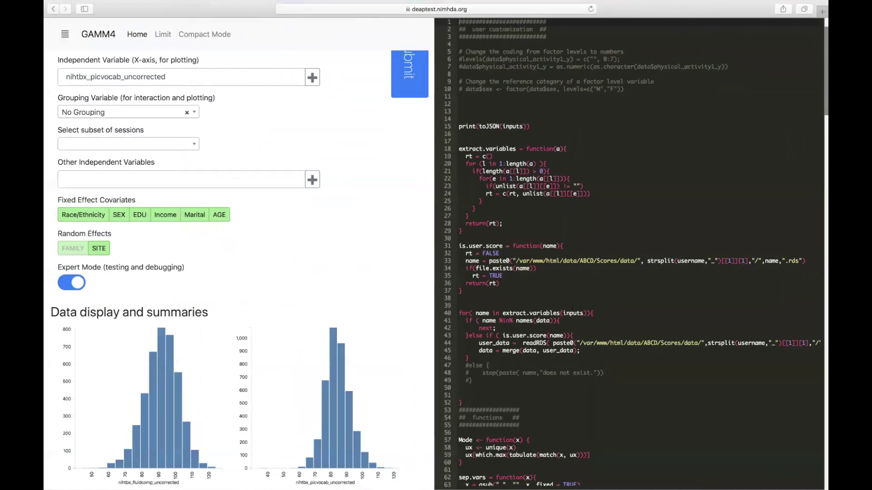
pyautogui.click(522, 117)
pyautogui.click(70, 286)
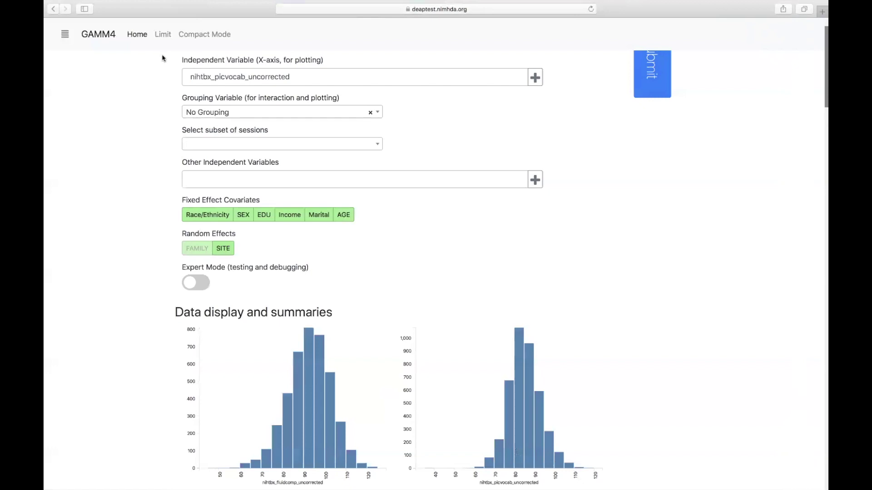
# Save the current setup as a new public model with the tag test, and close the model sidebar.
pyautogui.click(65, 35)
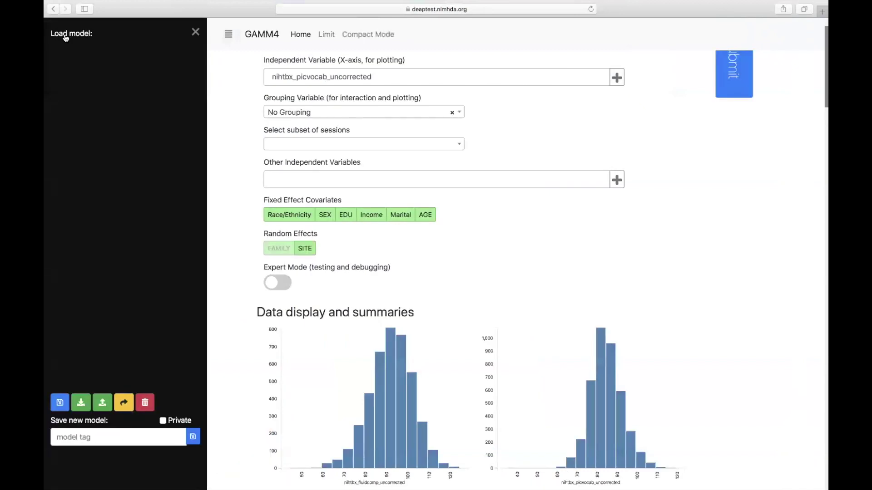
pyautogui.click(102, 438)
pyautogui.write('test')
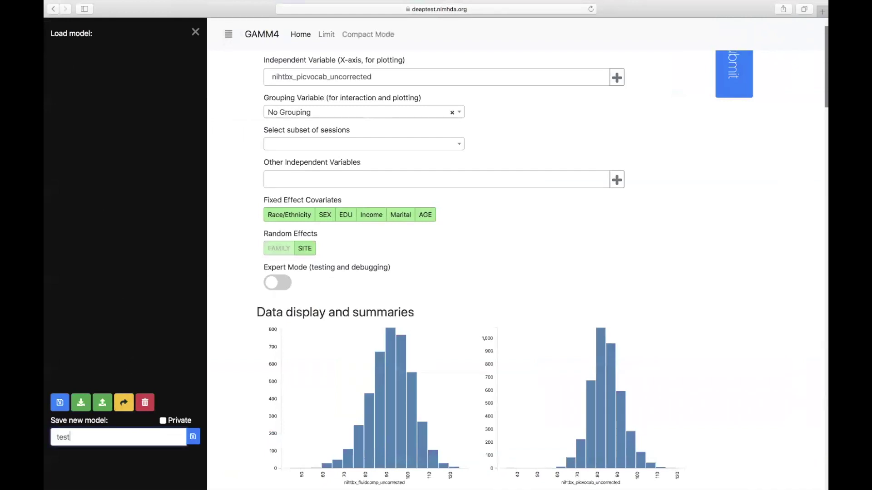
pyautogui.click(194, 438)
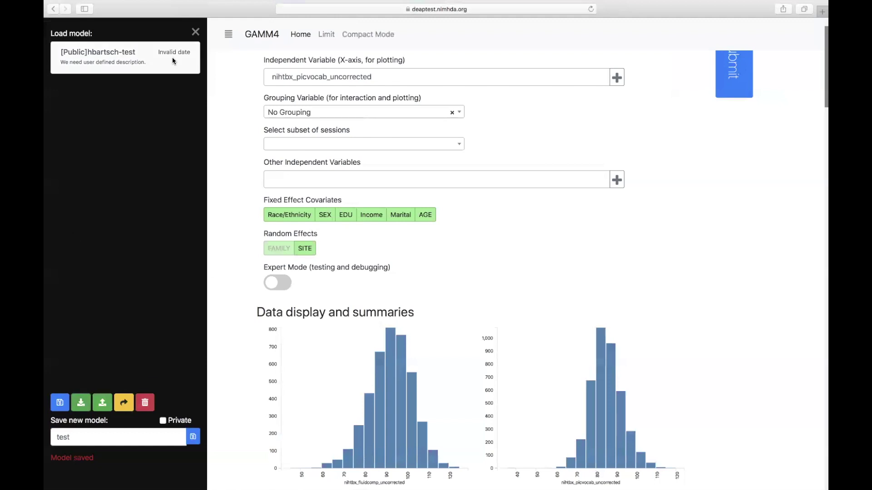
pyautogui.click(195, 33)
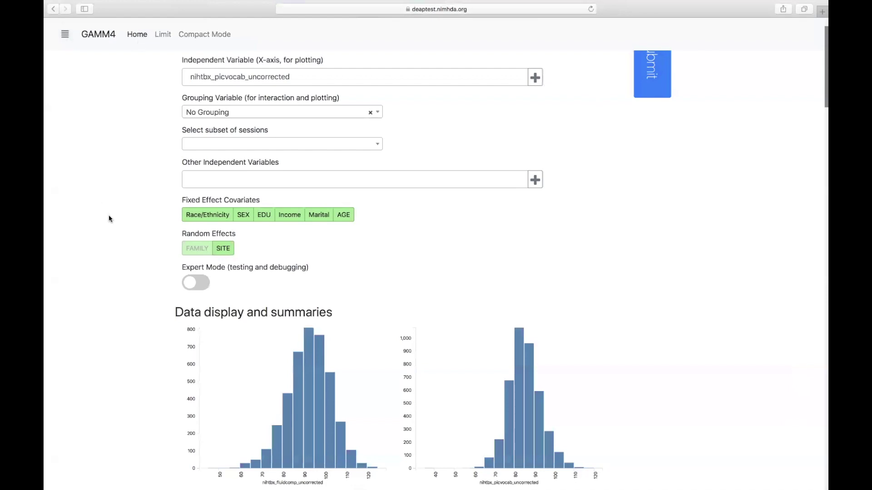
# Look through the available session subsets and choose All subjects.
pyautogui.click(379, 146)
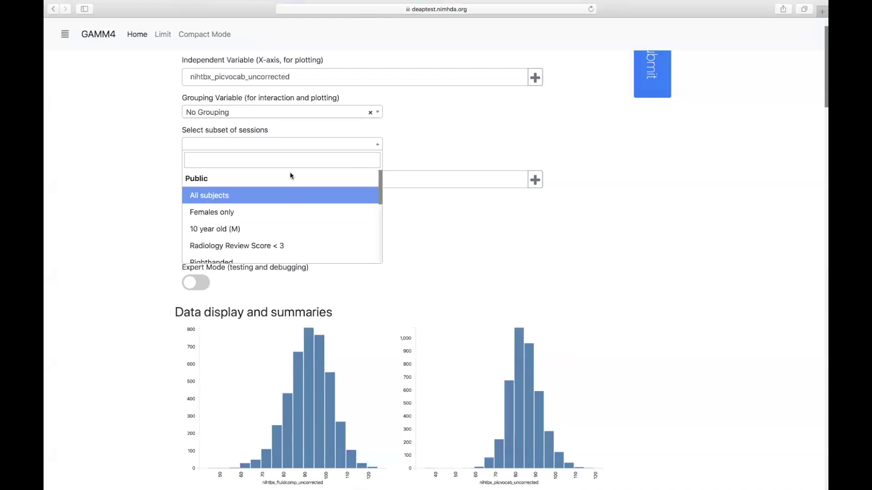
pyautogui.scroll(-5, 288, 208)
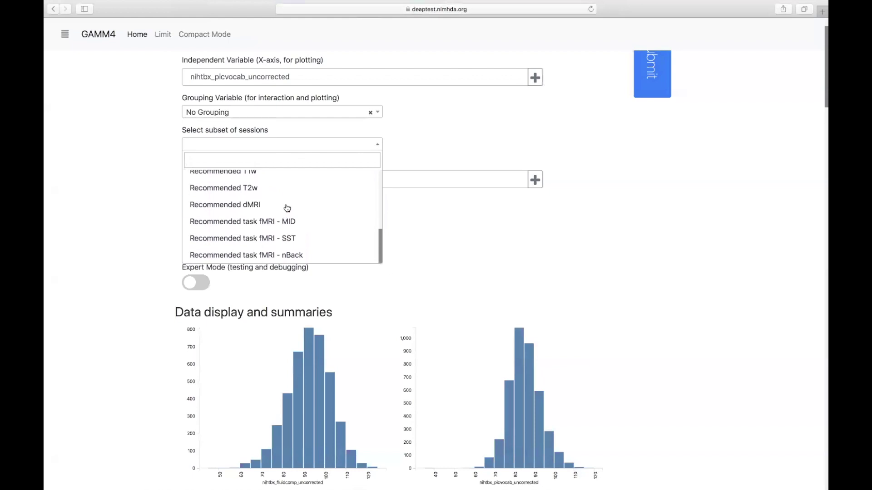
pyautogui.scroll(3, 287, 207)
pyautogui.scroll(4, 288, 208)
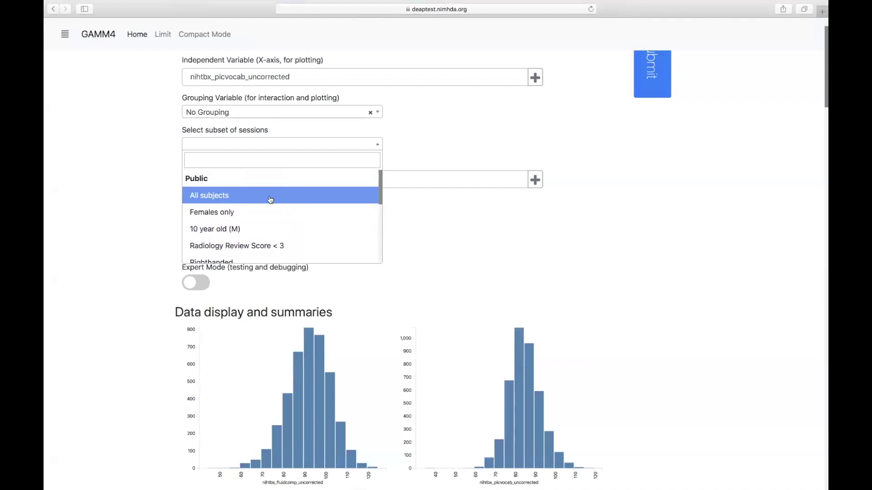
pyautogui.click(234, 197)
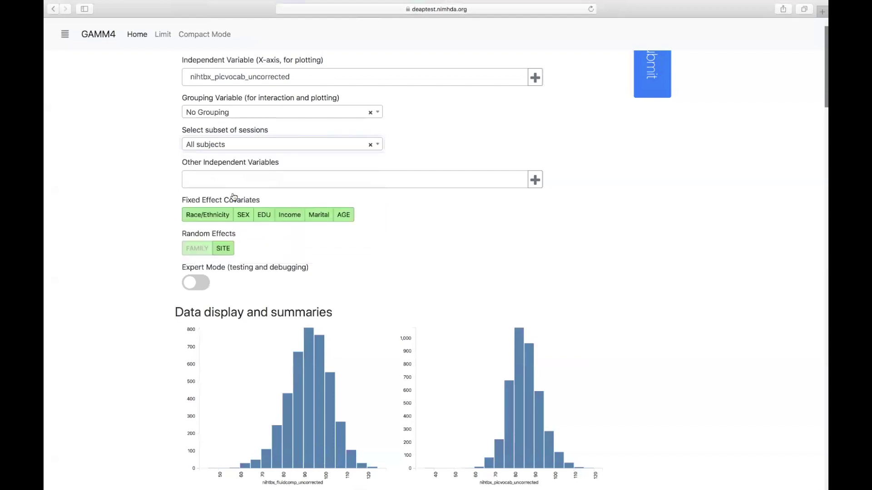
# Restrict the sessions to the Females only subset and remove SEX from the fixed effect covariates.
pyautogui.click(378, 145)
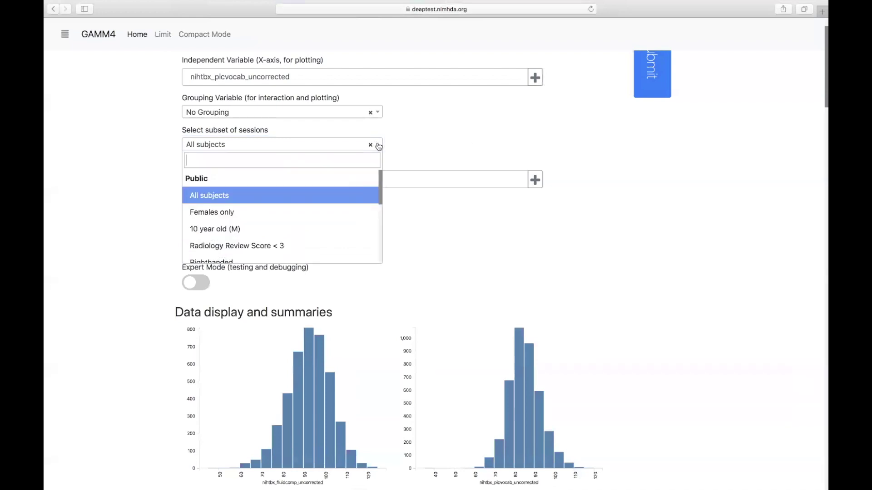
pyautogui.click(244, 215)
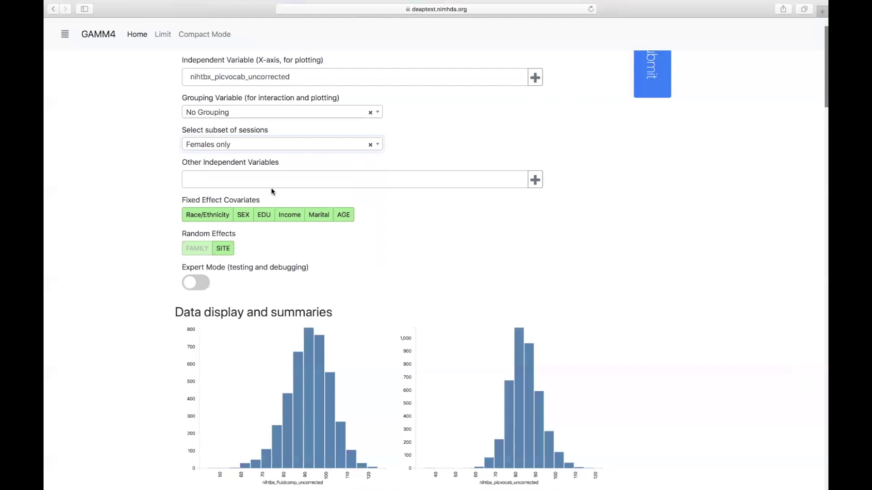
pyautogui.click(242, 215)
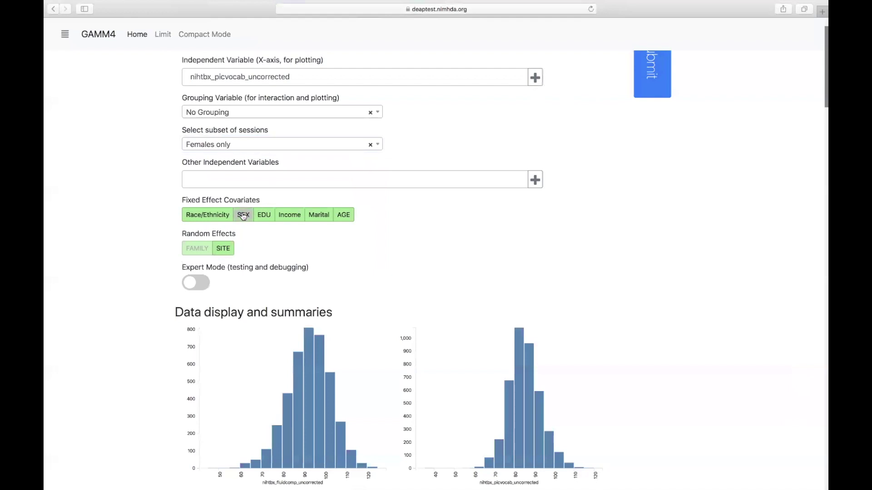